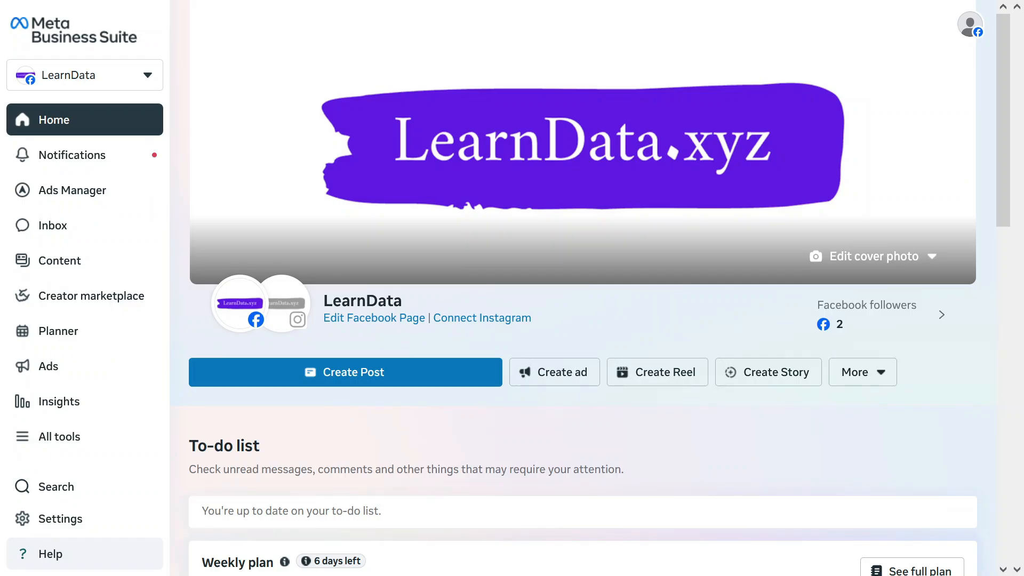
Step: Start creating a new app ID from the Apps settings of the LearnData business portfolio
{"action": "left_click", "coordinate": [56, 516]}
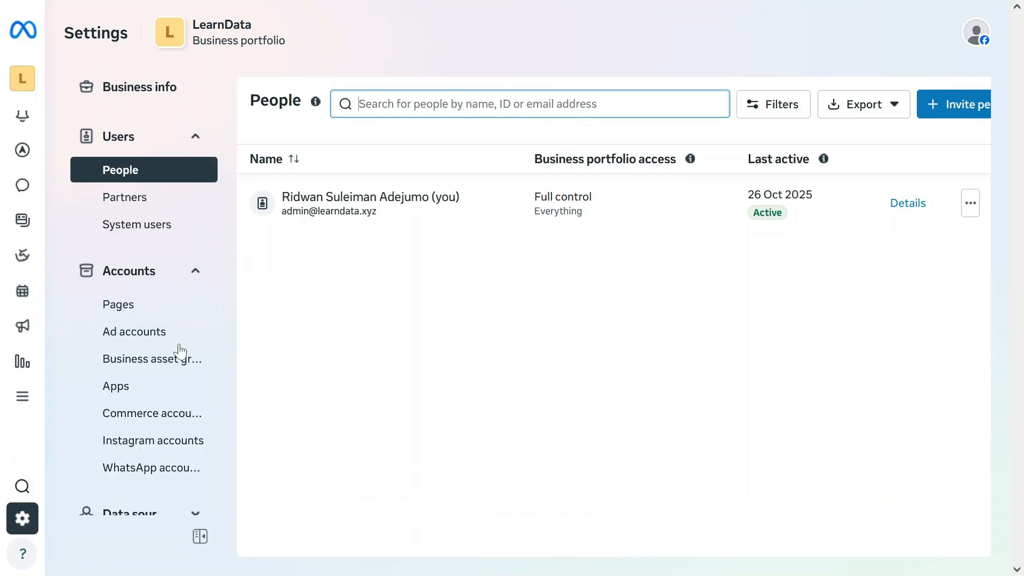
{"action": "left_click", "coordinate": [119, 389]}
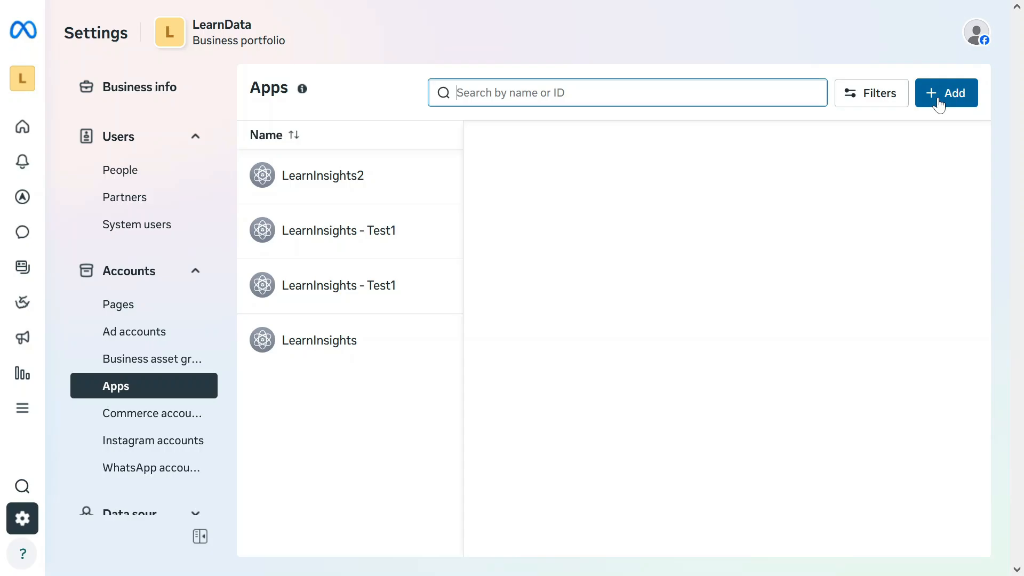
{"action": "left_click", "coordinate": [942, 92]}
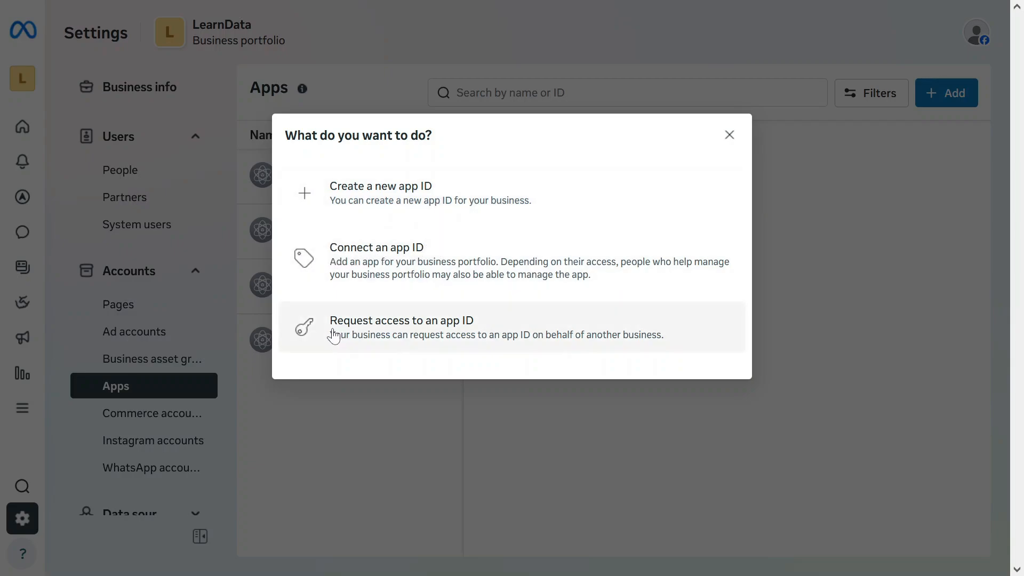
{"action": "left_click", "coordinate": [381, 203]}
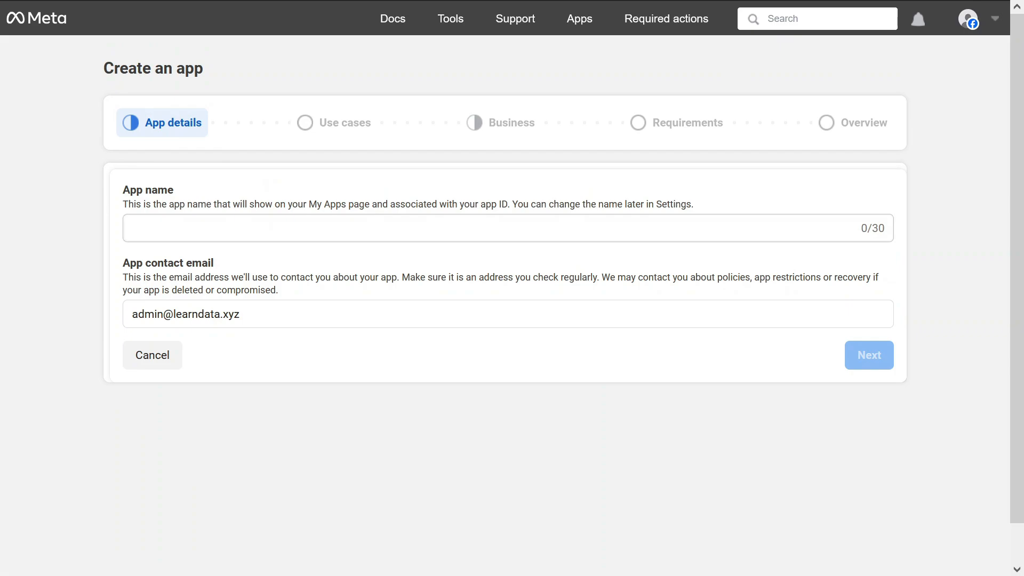
Step: Name the new app Ads Insights and proceed to its use cases
{"action": "left_click", "coordinate": [508, 228]}
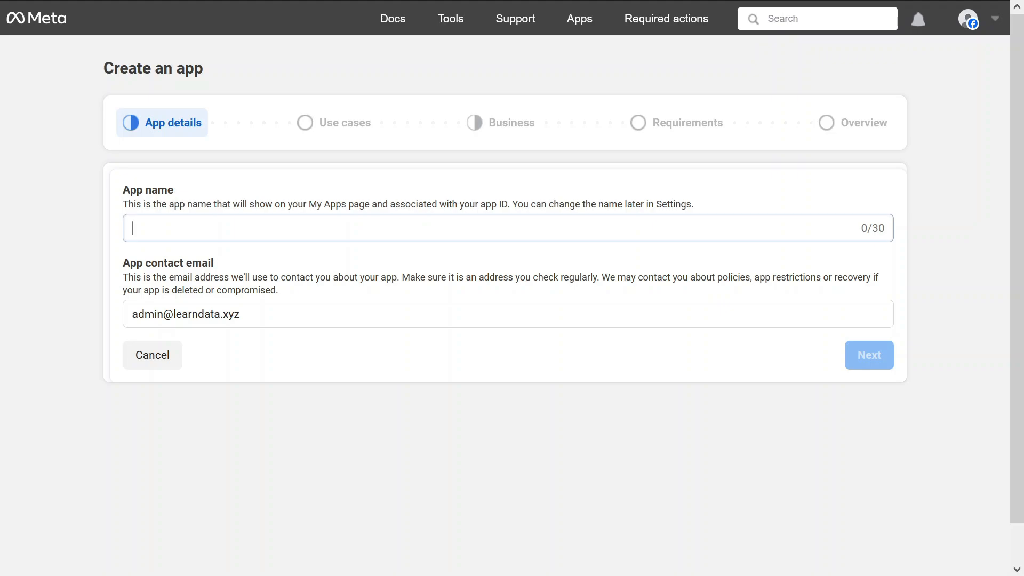
{"action": "type", "text": "Ads Insights"}
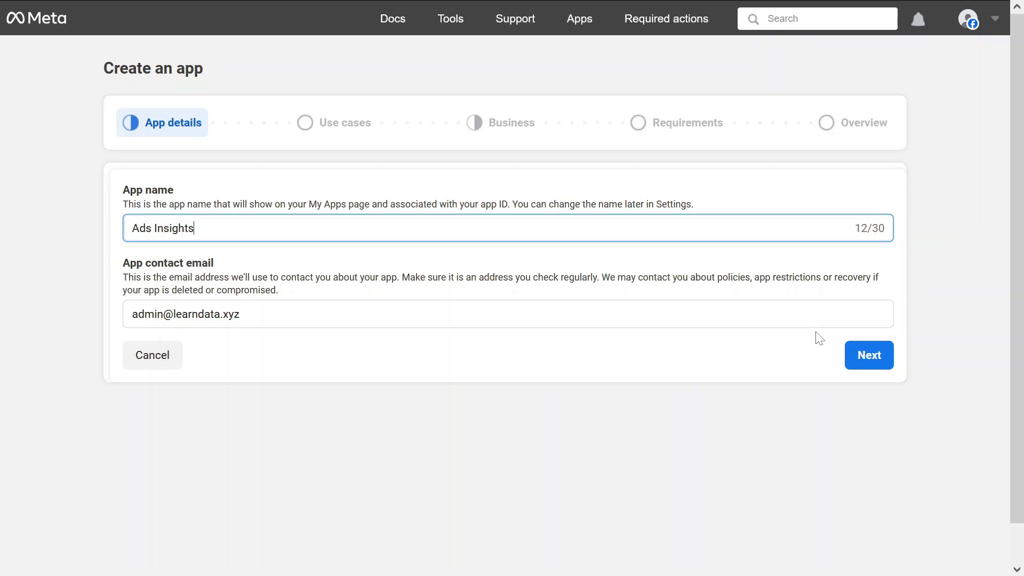
{"action": "left_click", "coordinate": [871, 355]}
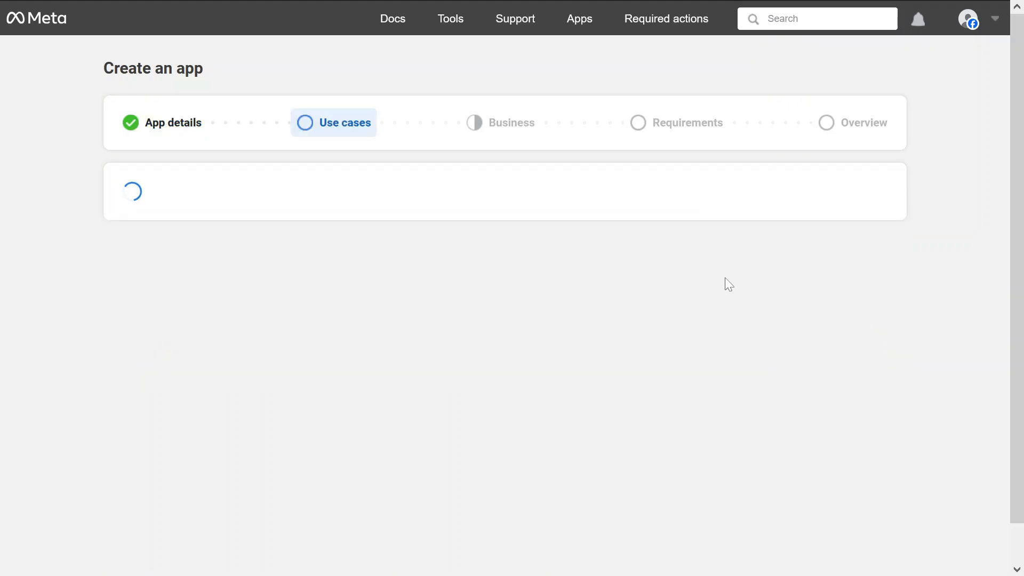
Step: Show all available use cases, choose Other for the app and continue
{"action": "scroll", "coordinate": [549, 362], "scroll_direction": "down", "scroll_amount": 1}
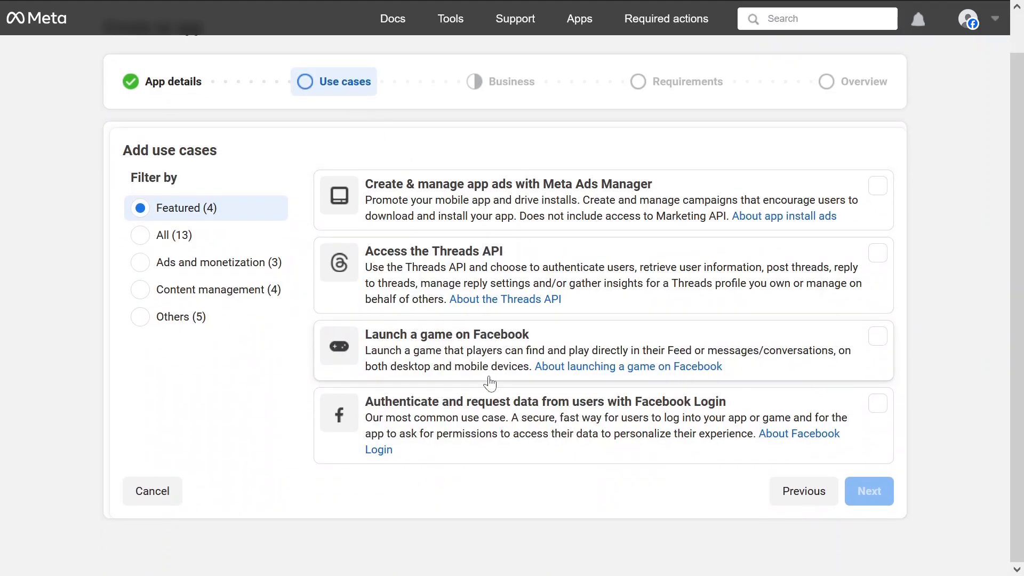
{"action": "scroll", "coordinate": [549, 380], "scroll_direction": "up", "scroll_amount": 1}
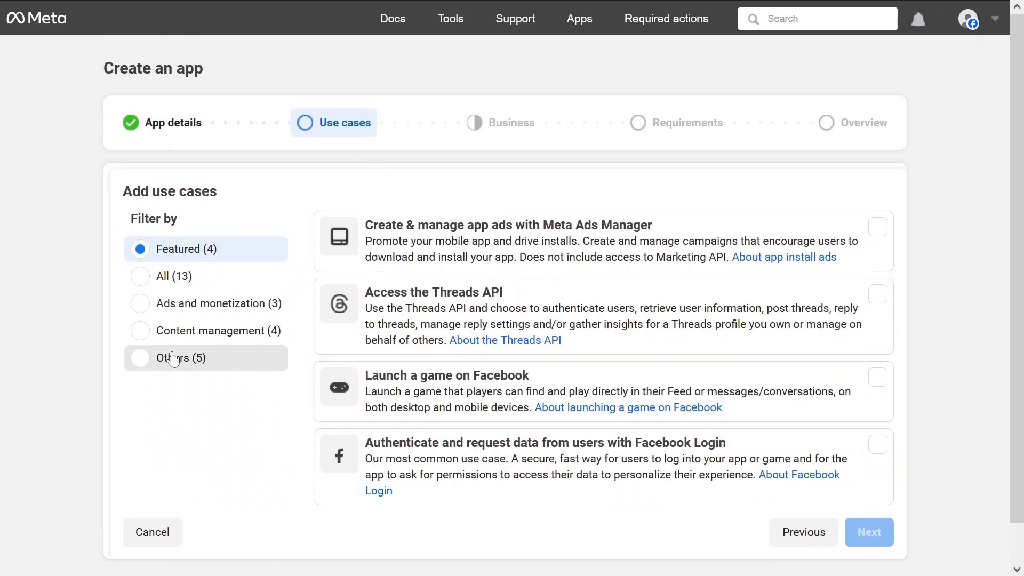
{"action": "left_click", "coordinate": [144, 278]}
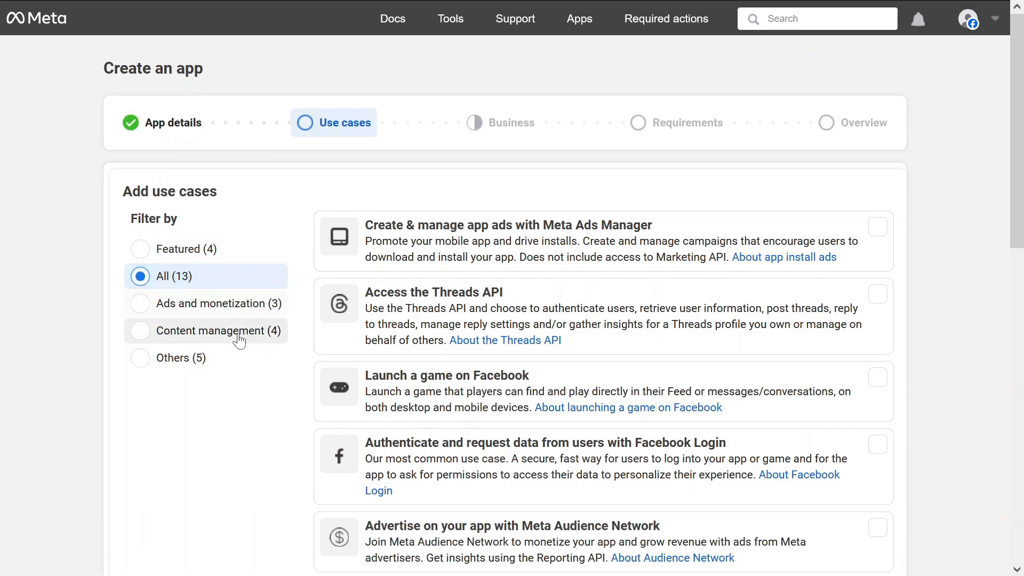
{"action": "scroll", "coordinate": [457, 402], "scroll_direction": "down", "scroll_amount": 10}
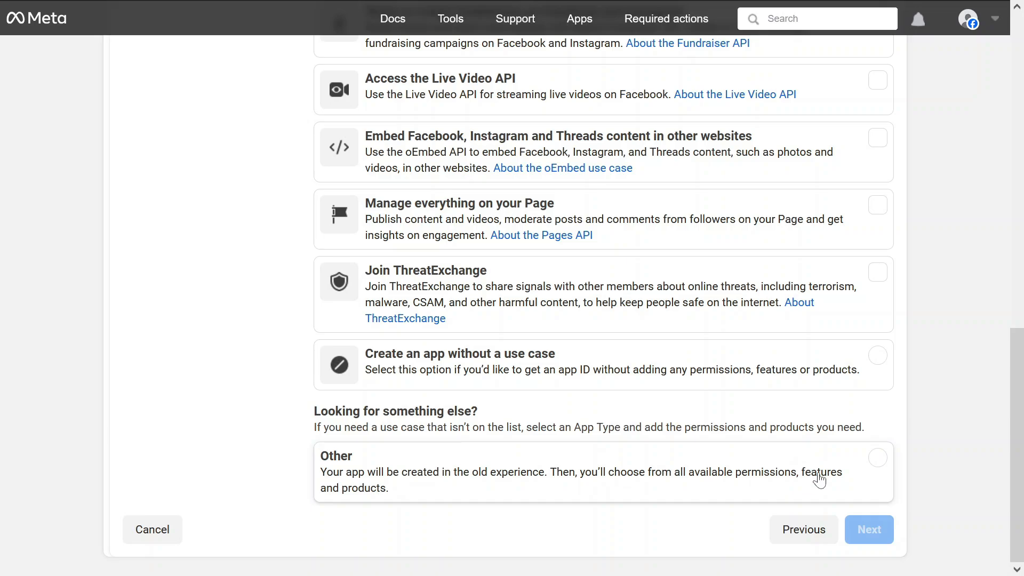
{"action": "left_click", "coordinate": [881, 463]}
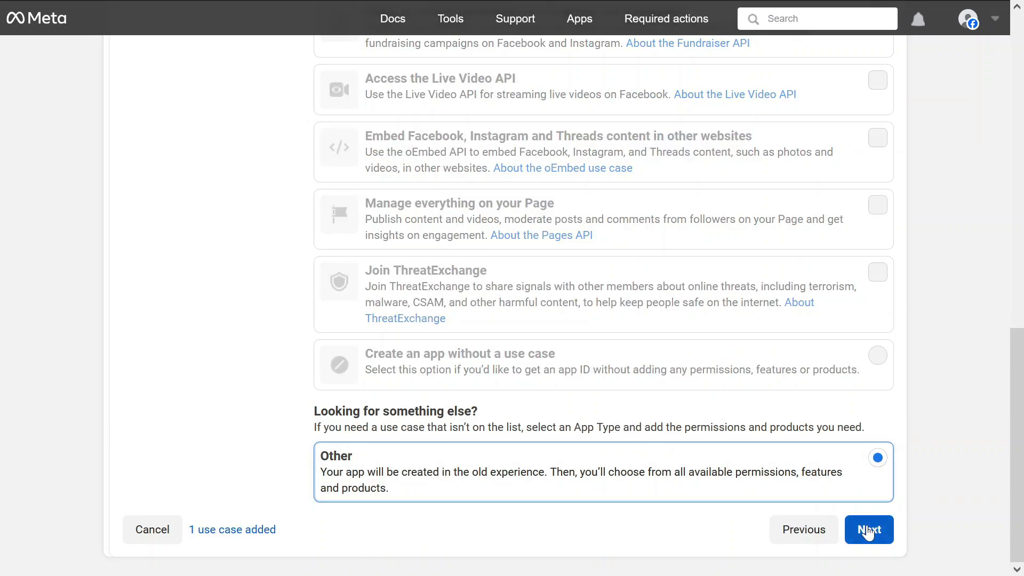
{"action": "left_click", "coordinate": [868, 531]}
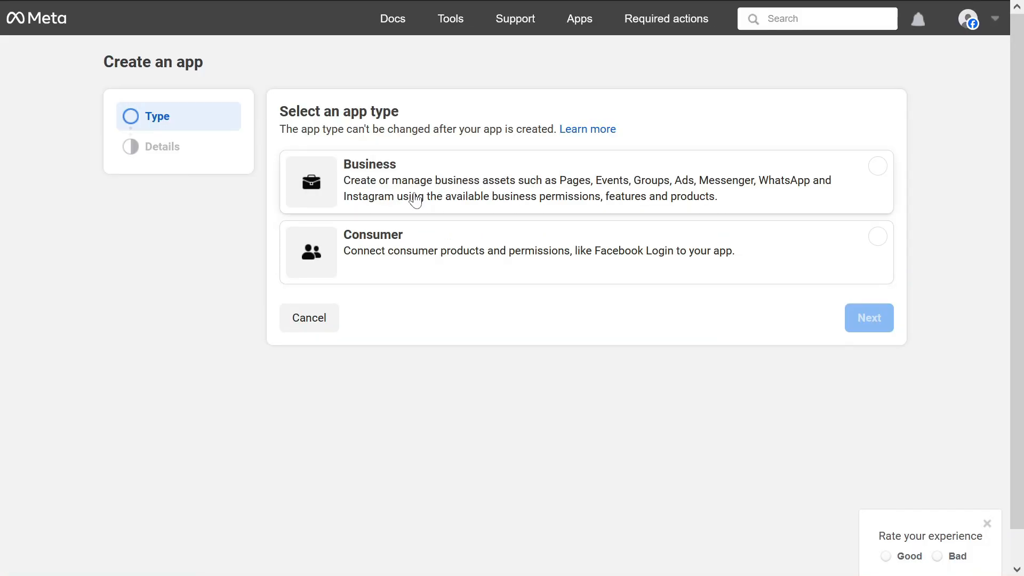
Step: Select the Business app type and create the app in the LearnData portfolio
{"action": "left_click", "coordinate": [416, 201]}
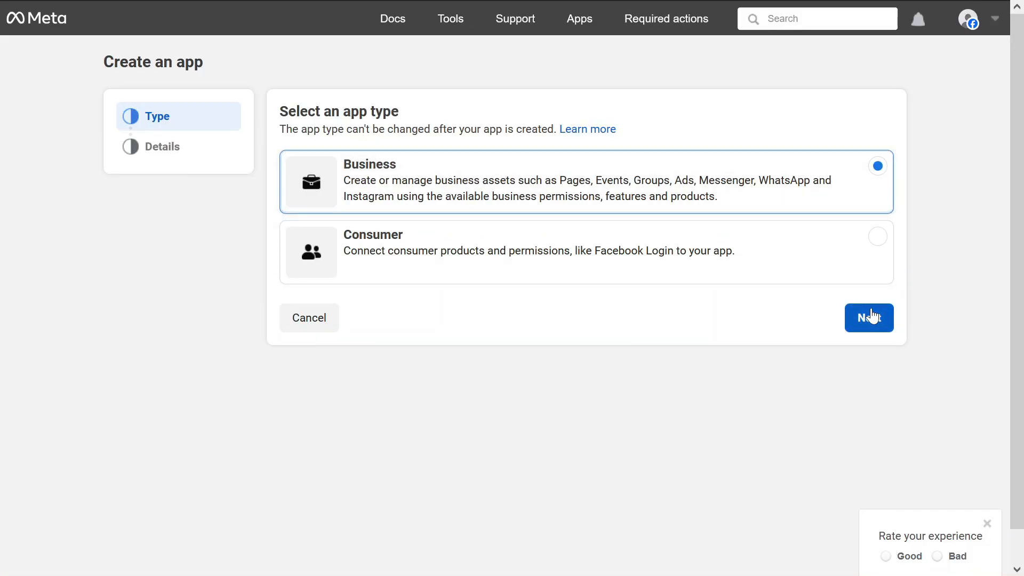
{"action": "left_click", "coordinate": [872, 317]}
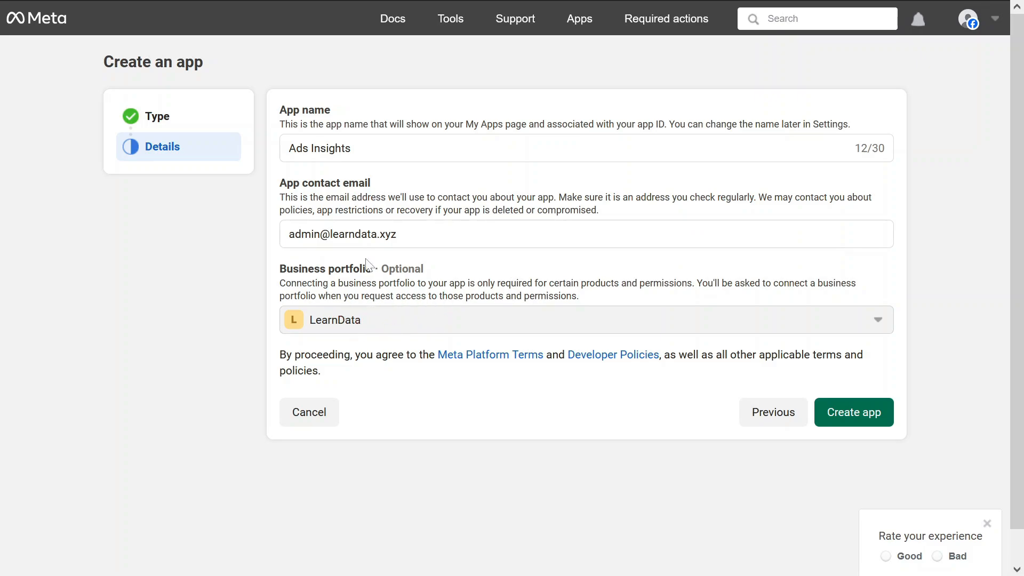
{"action": "left_click", "coordinate": [844, 412]}
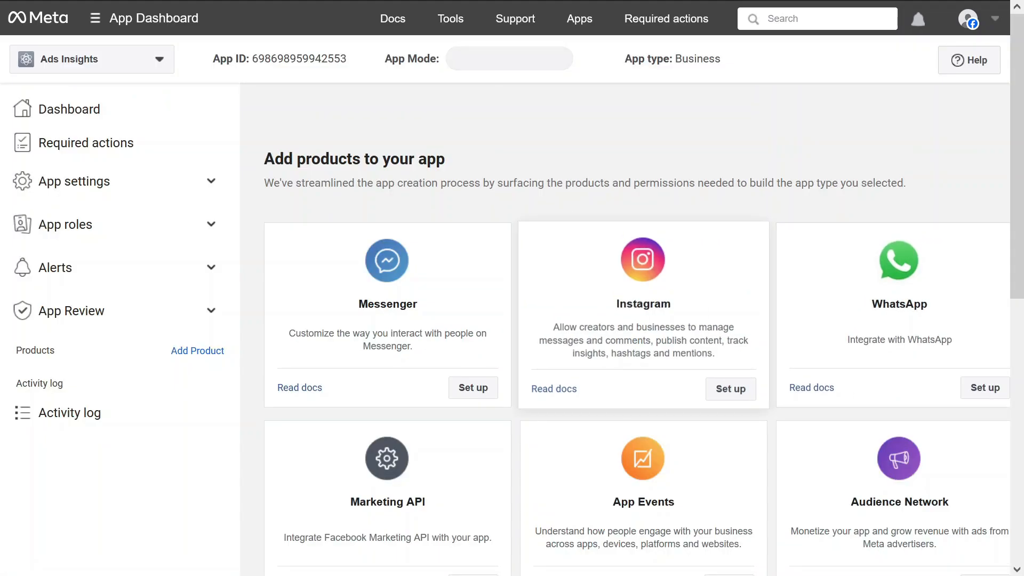
Step: Set up the Marketing API product for the Ads Insights app
{"action": "scroll", "coordinate": [643, 416], "scroll_direction": "down", "scroll_amount": 5}
{"action": "scroll", "coordinate": [619, 448], "scroll_direction": "up", "scroll_amount": 7}
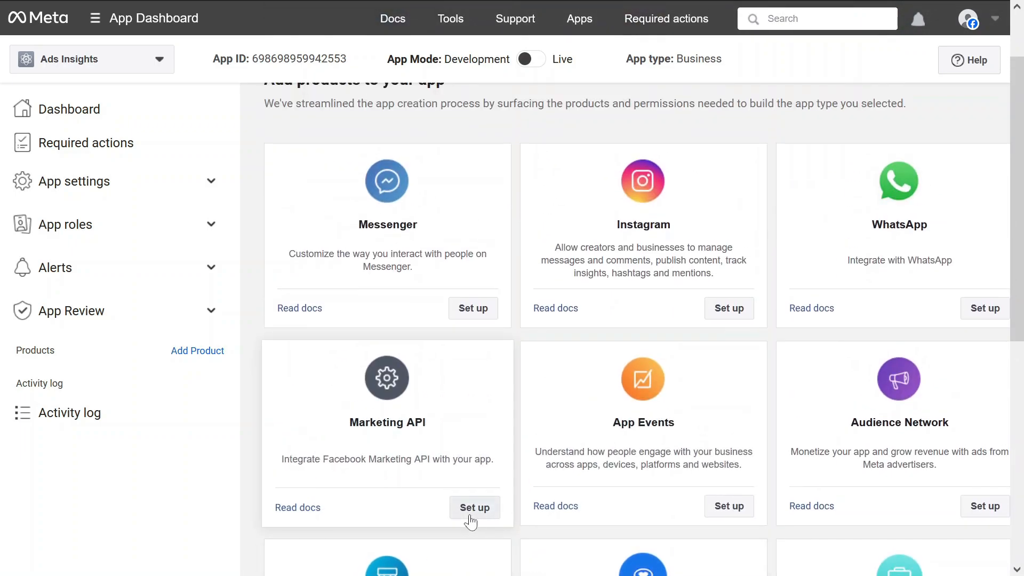
{"action": "left_click", "coordinate": [473, 508]}
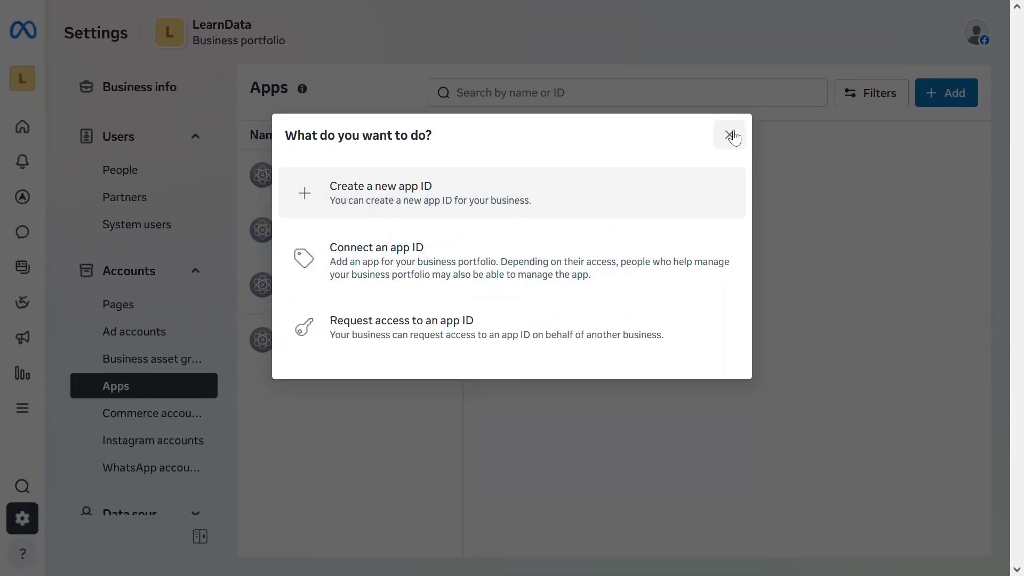
Step: Return to the business portfolio settings, dismiss the app ID dialog and view the full list of system users
{"action": "left_click", "coordinate": [729, 135]}
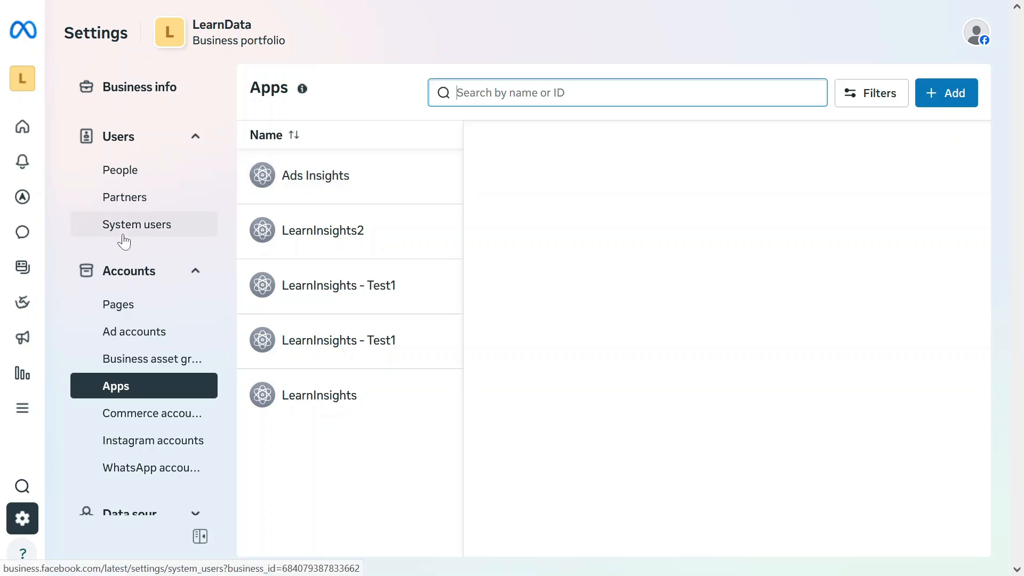
{"action": "left_click", "coordinate": [153, 232]}
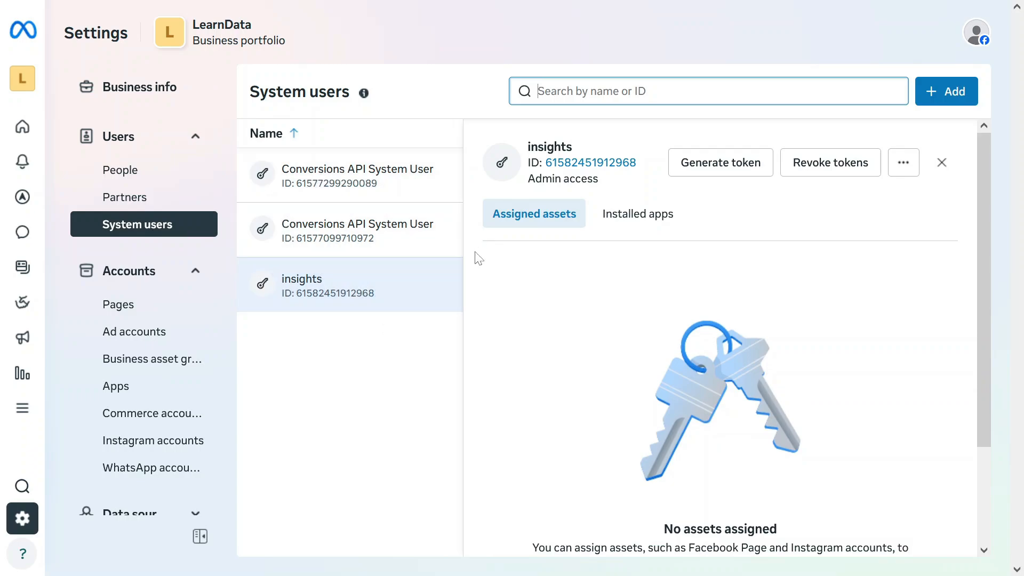
{"action": "left_click", "coordinate": [439, 345]}
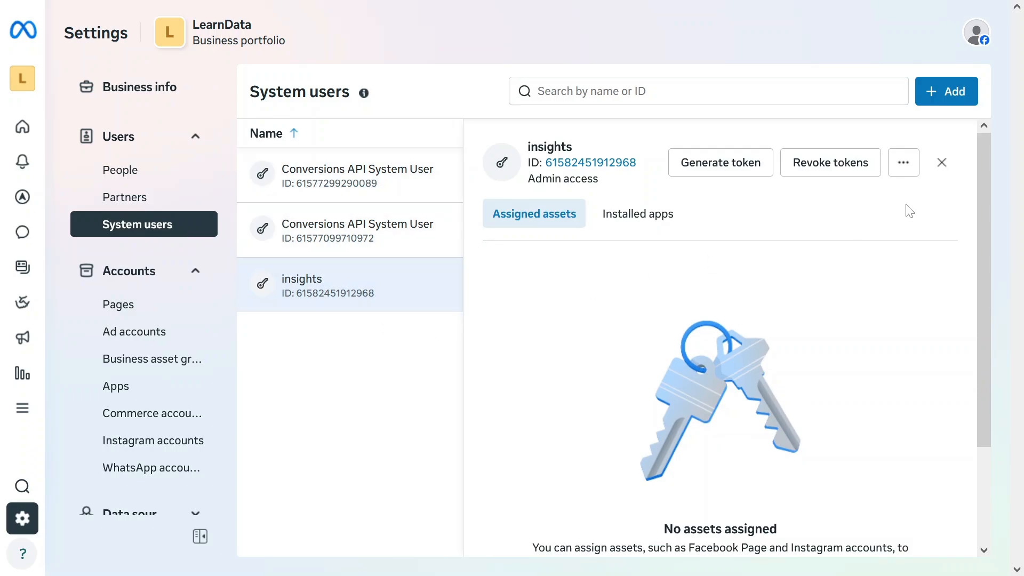
{"action": "left_click", "coordinate": [942, 162]}
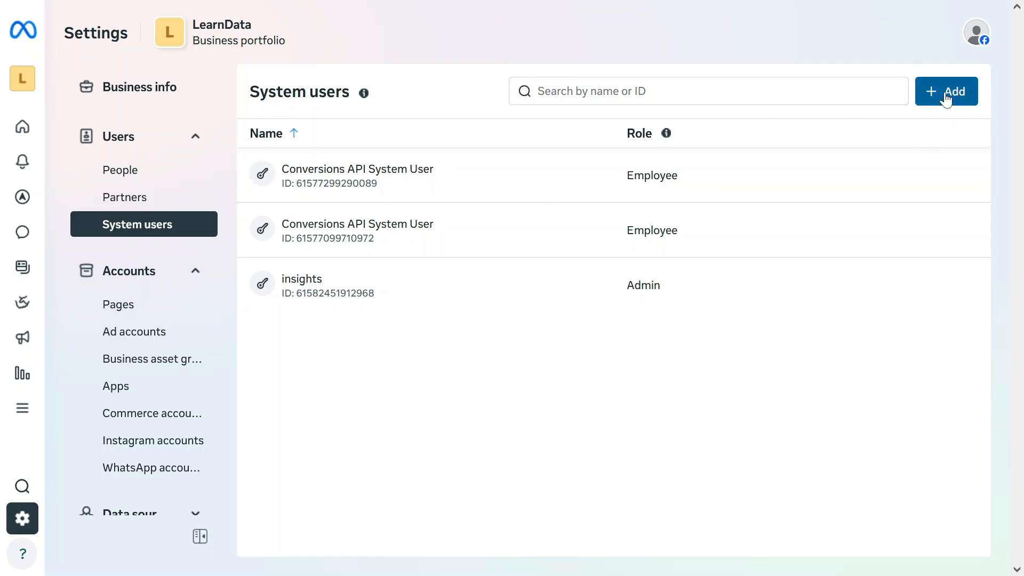
{"action": "left_click", "coordinate": [949, 98]}
{"action": "left_click", "coordinate": [511, 214]}
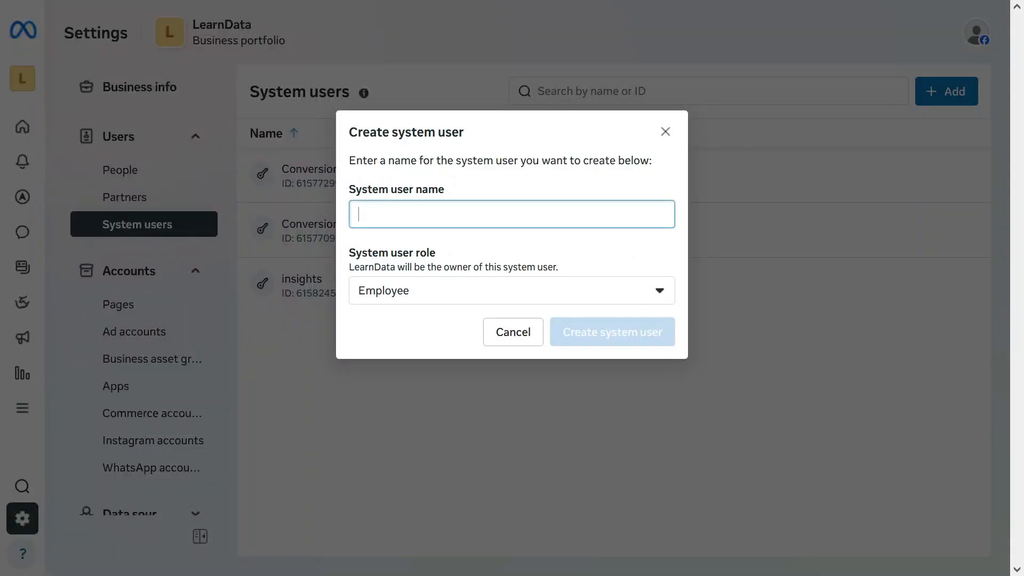
{"action": "left_click", "coordinate": [449, 296]}
{"action": "left_click", "coordinate": [515, 258]}
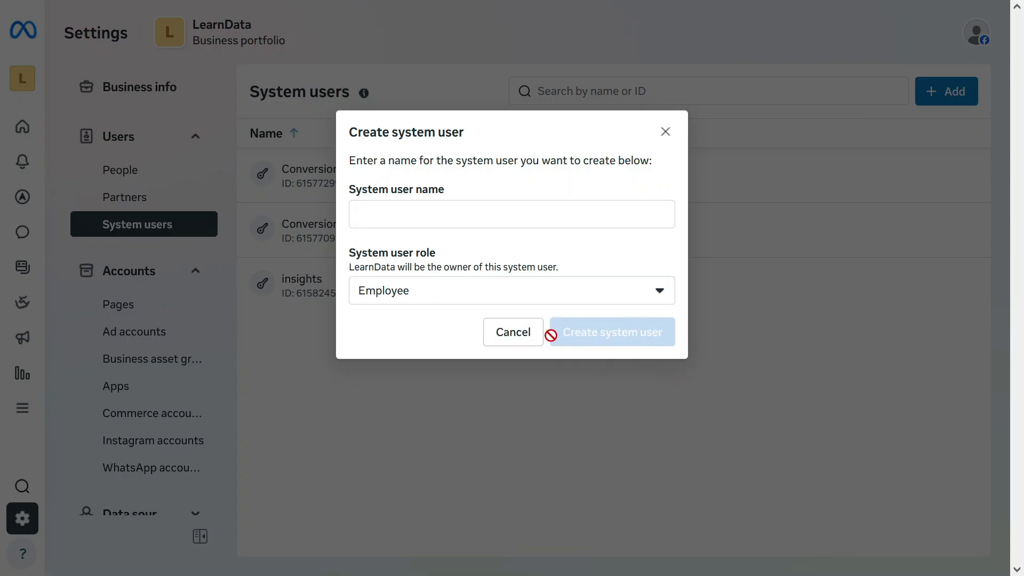
{"action": "left_click", "coordinate": [527, 346]}
Step: Assign the insights system user to the Ads Insights app with full control to manage the app
{"action": "left_click", "coordinate": [354, 286]}
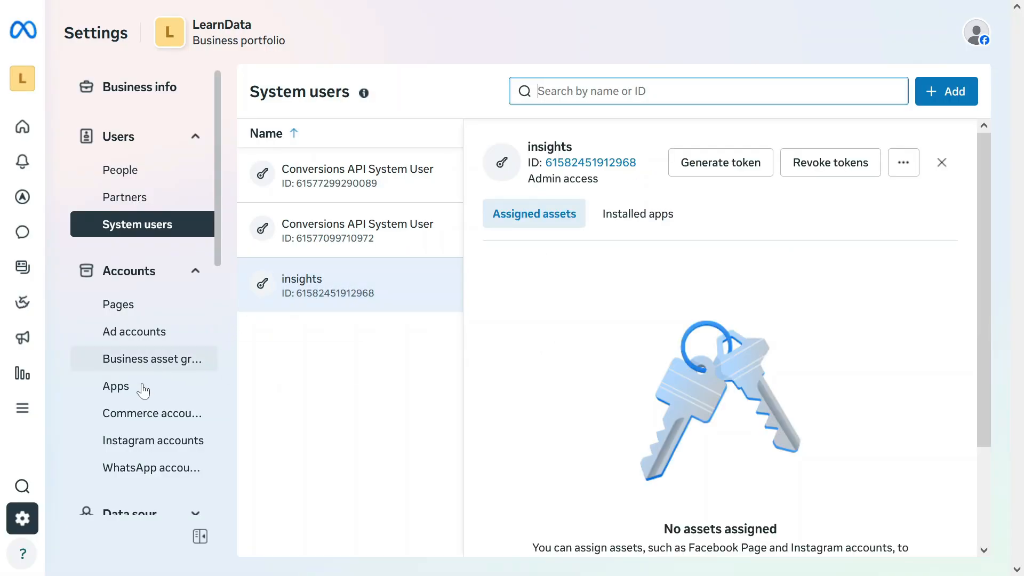
{"action": "left_click", "coordinate": [113, 395]}
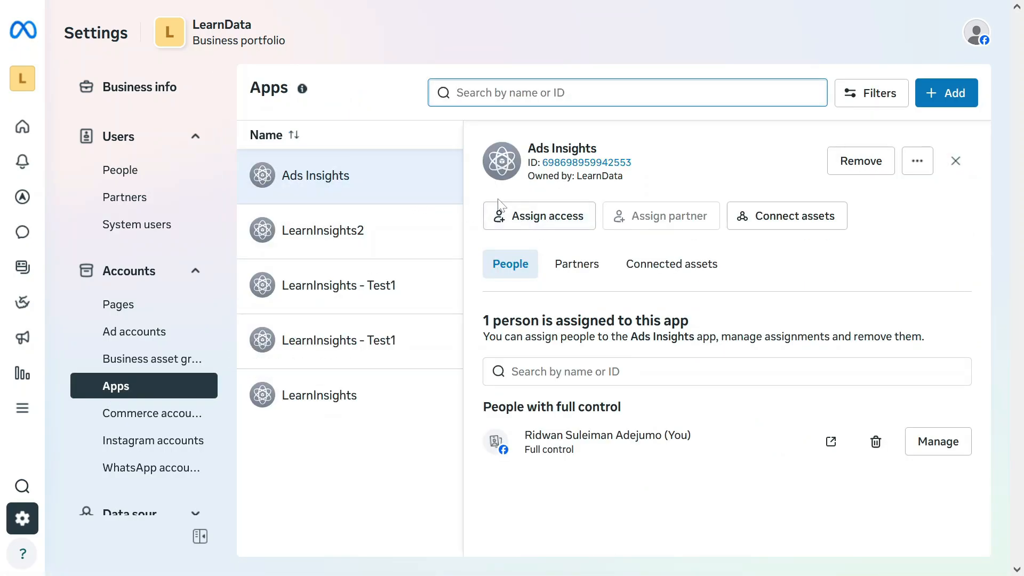
{"action": "left_click", "coordinate": [533, 218]}
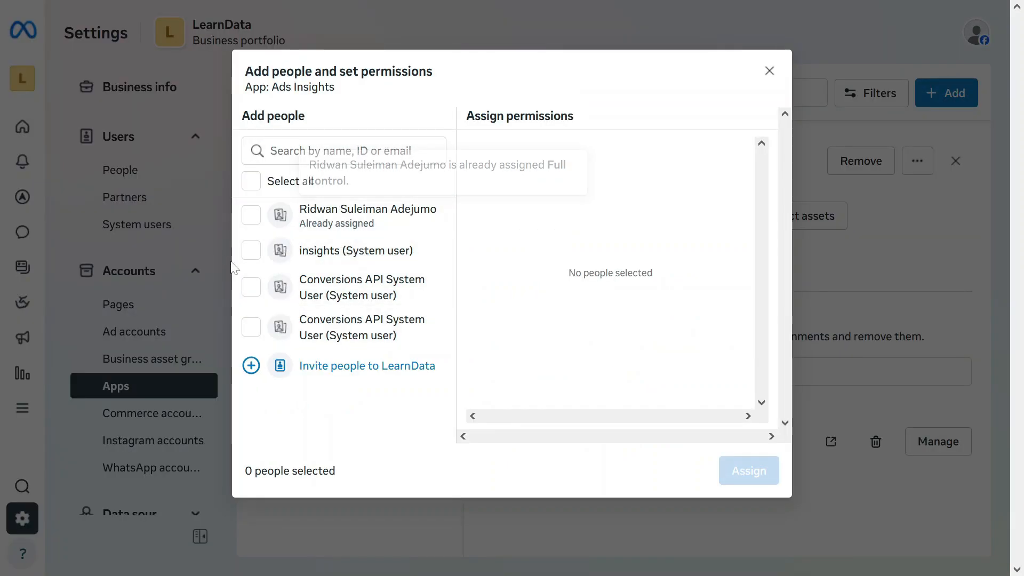
{"action": "left_click", "coordinate": [252, 251]}
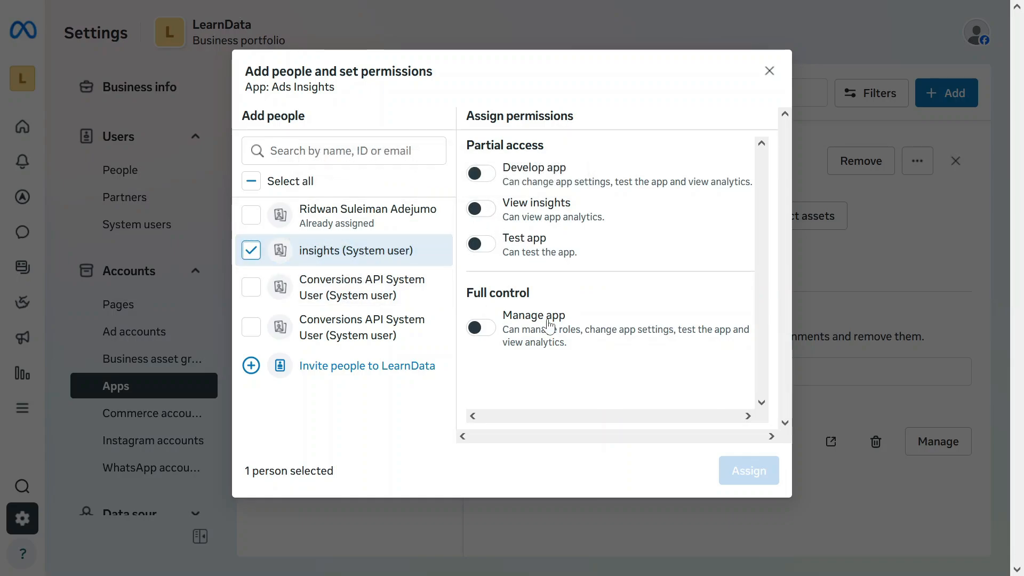
{"action": "left_click", "coordinate": [481, 327]}
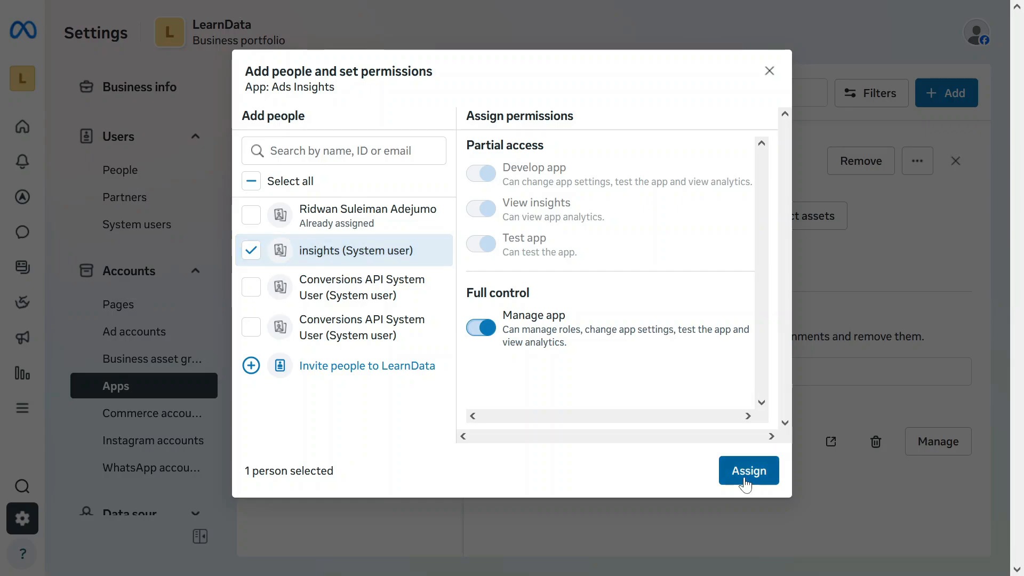
{"action": "left_click", "coordinate": [768, 473]}
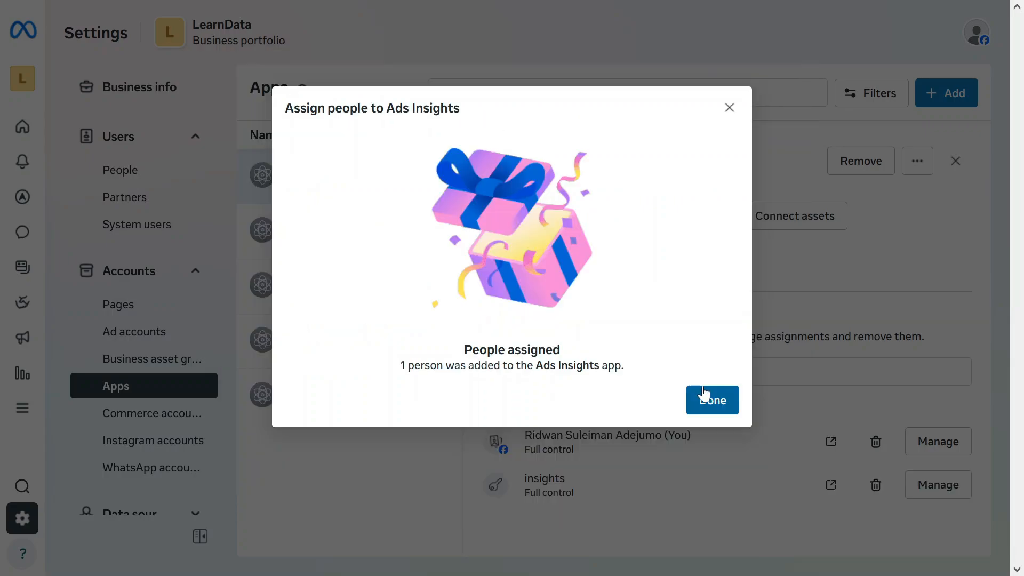
{"action": "left_click", "coordinate": [715, 406]}
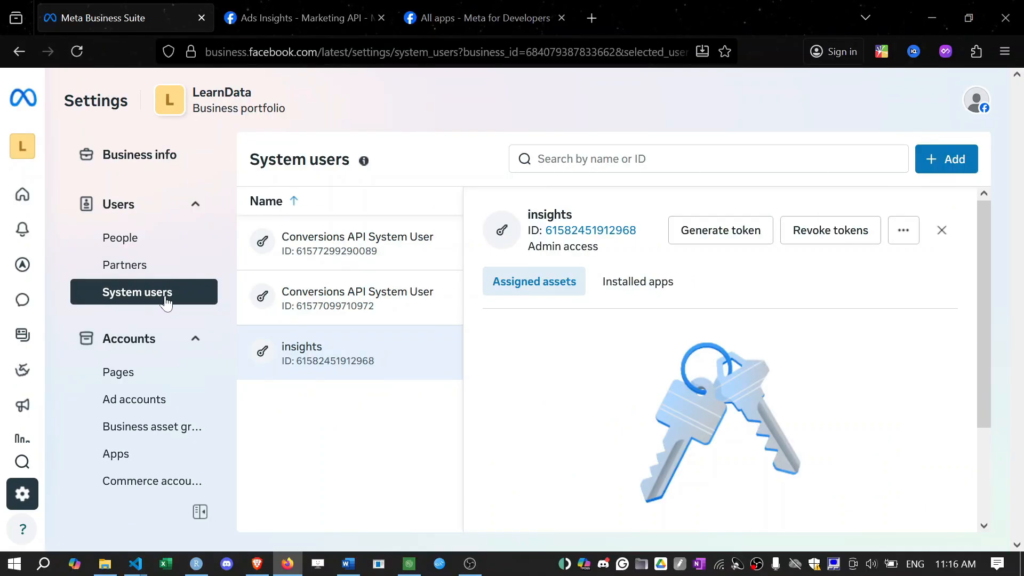
Step: Reload the system users page and show the browser in full screen
{"action": "left_click", "coordinate": [77, 51]}
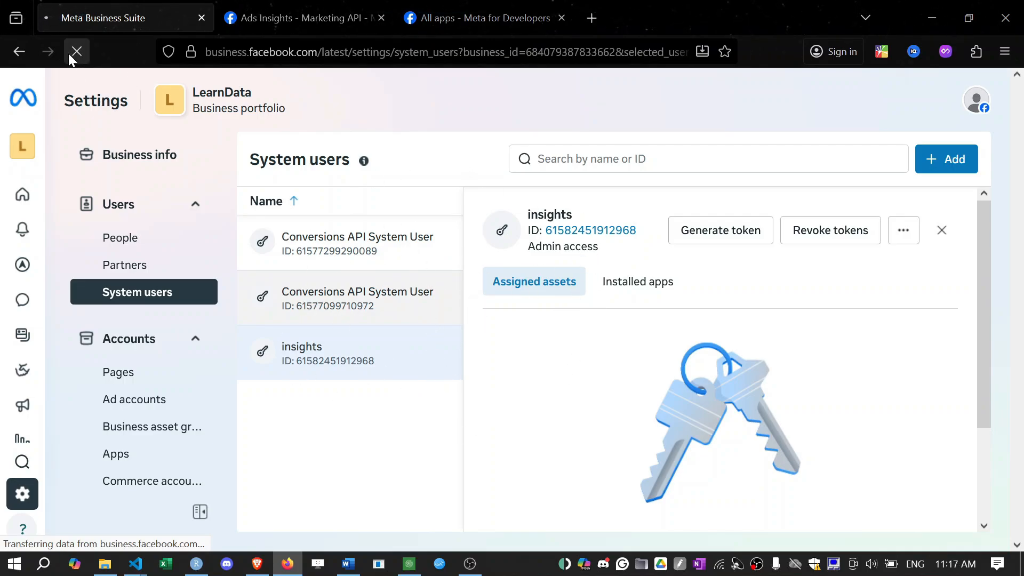
{"action": "key", "text": "F11"}
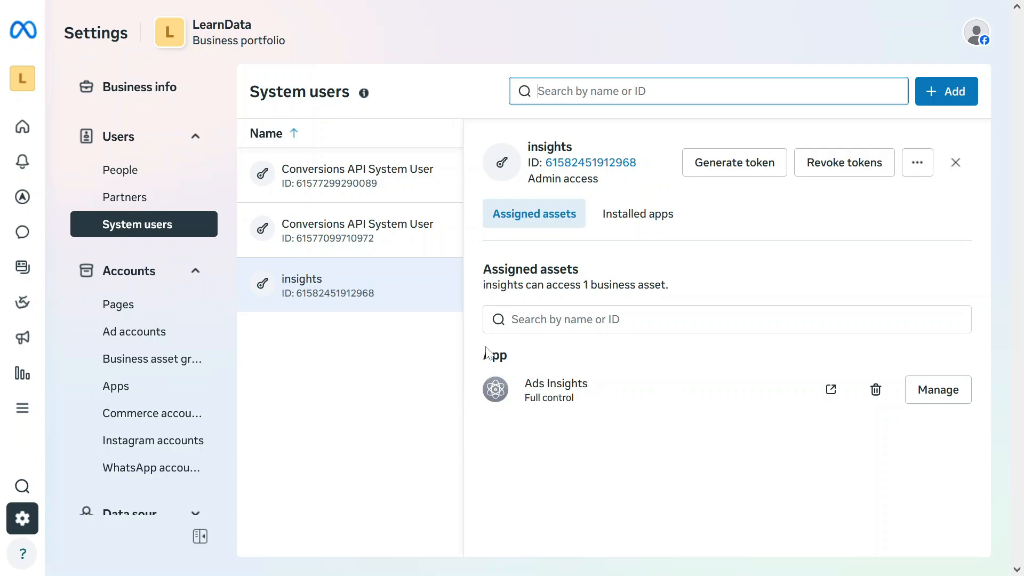
Step: Start generating a token for the insights system user, choosing the Ads Insights app and setting the token expiry to Never
{"action": "left_click", "coordinate": [727, 170]}
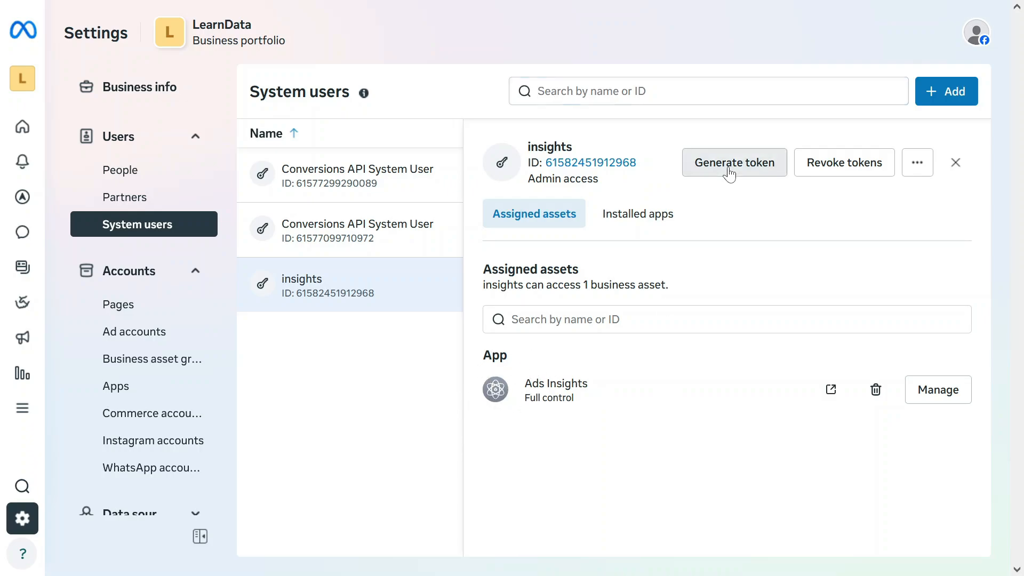
{"action": "left_click", "coordinate": [511, 151]}
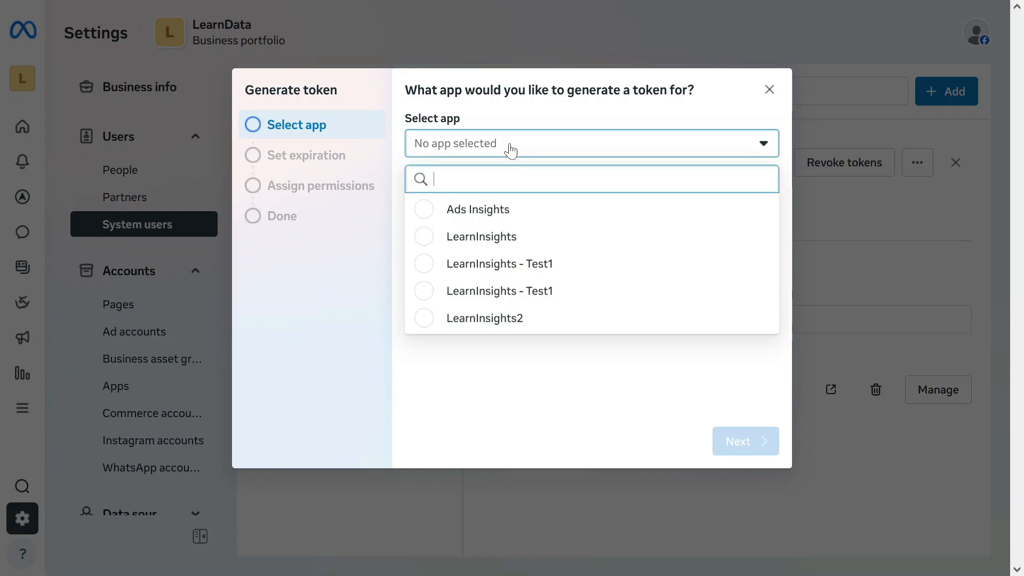
{"action": "left_click", "coordinate": [469, 217]}
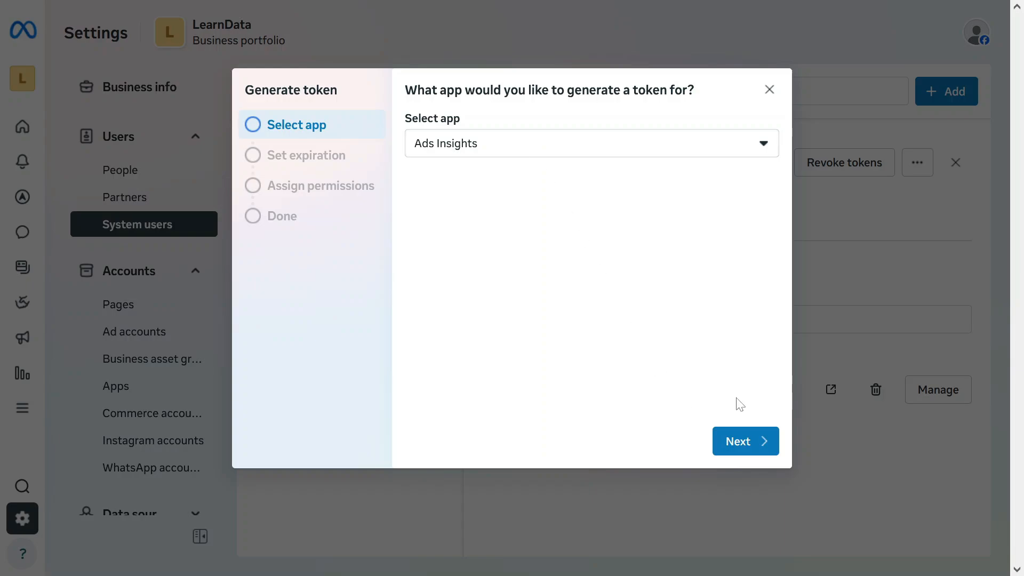
{"action": "left_click", "coordinate": [733, 441]}
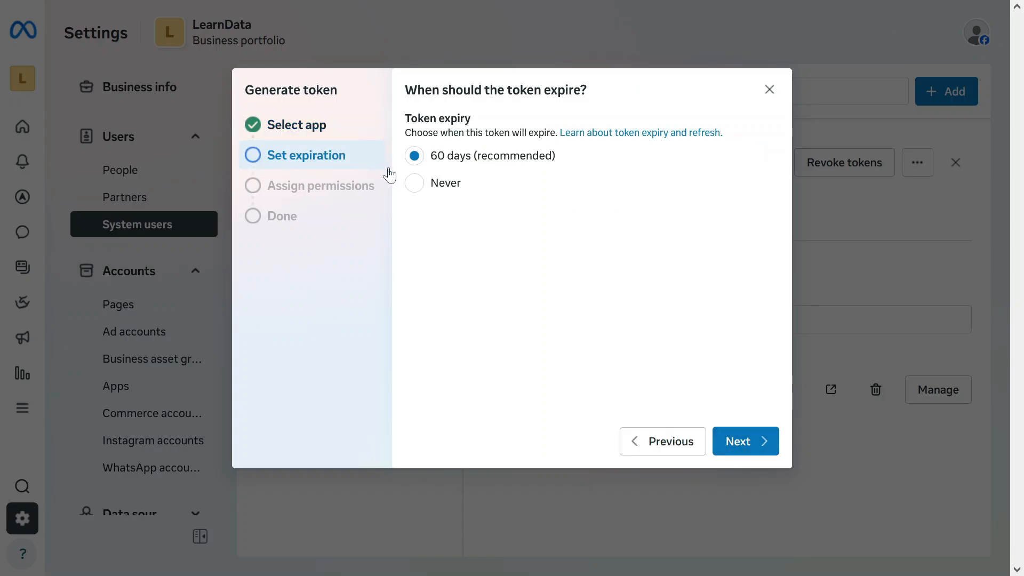
{"action": "left_click", "coordinate": [418, 184]}
{"action": "left_click", "coordinate": [738, 442]}
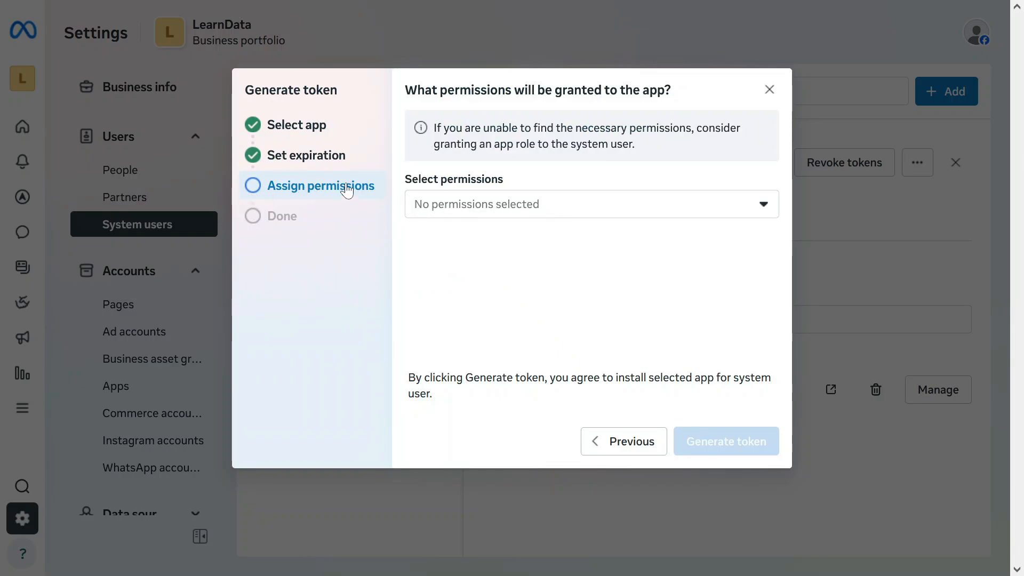
Step: Grant the token the ads_management and ads_read permissions
{"action": "left_click", "coordinate": [508, 207]}
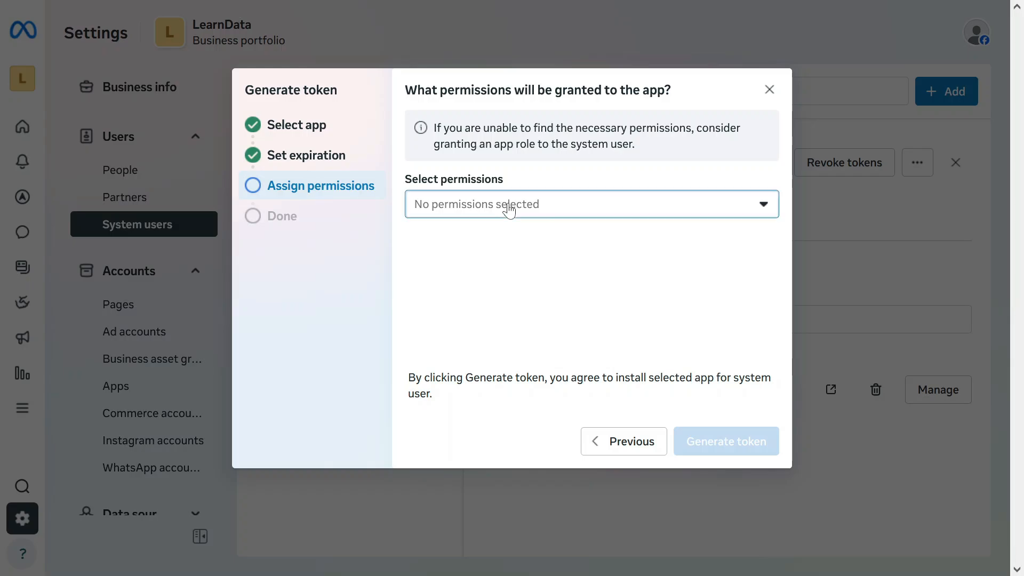
{"action": "left_click", "coordinate": [454, 270]}
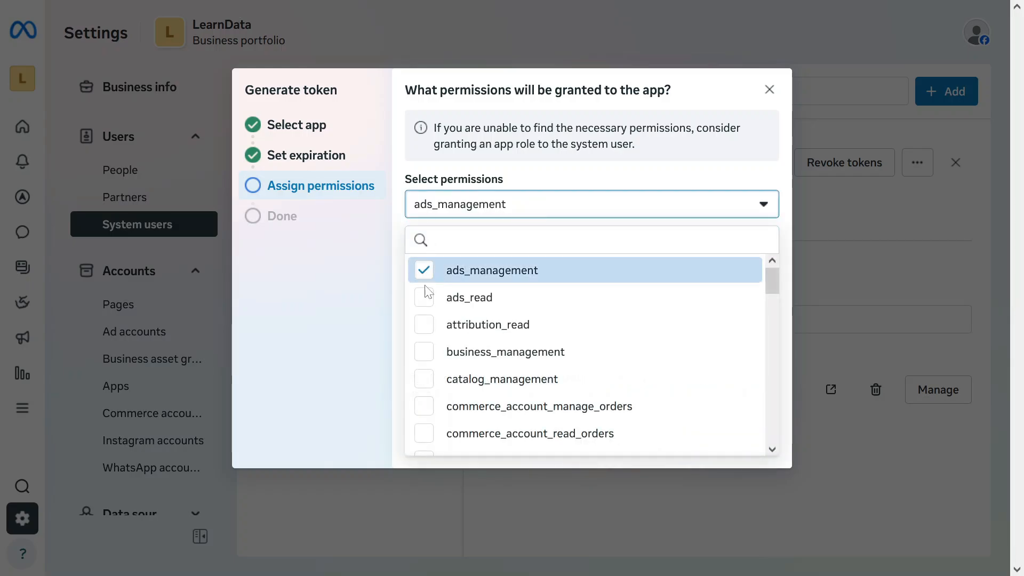
{"action": "left_click", "coordinate": [451, 297]}
Step: Search the permissions for "insi" and add read_insights to the token
{"action": "scroll", "coordinate": [447, 384], "scroll_direction": "down", "scroll_amount": 15}
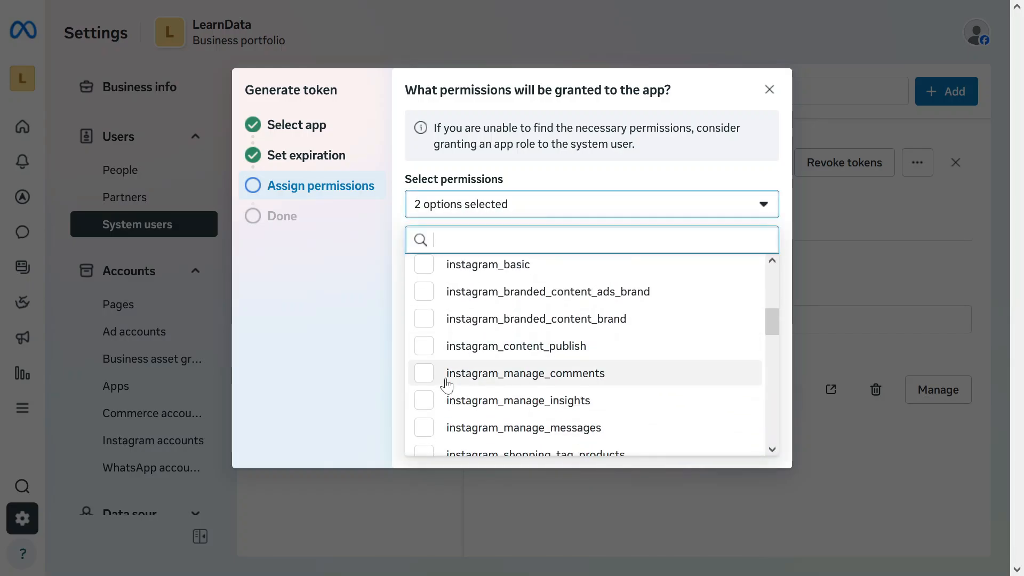
{"action": "scroll", "coordinate": [447, 384], "scroll_direction": "up", "scroll_amount": 12}
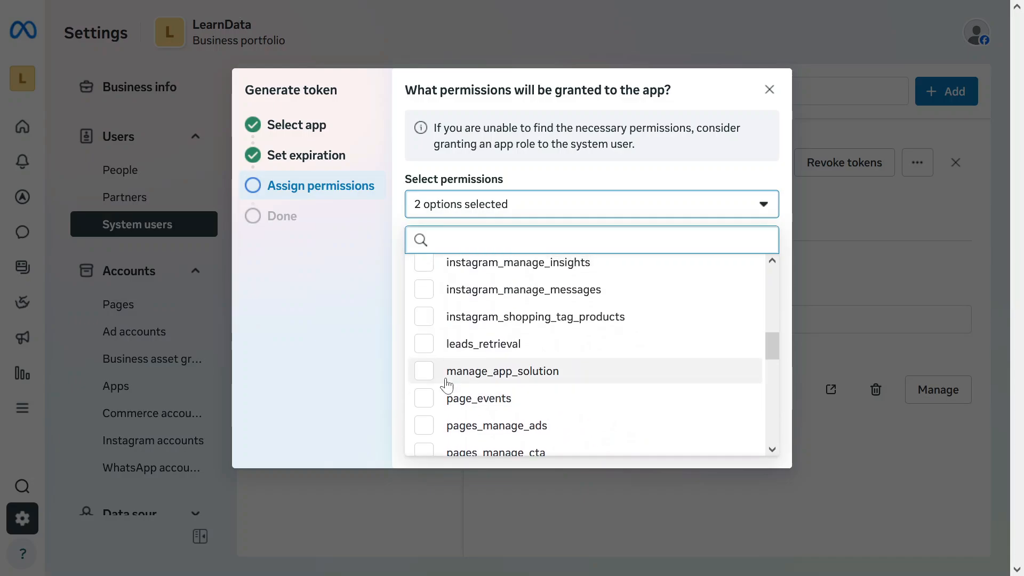
{"action": "scroll", "coordinate": [447, 384], "scroll_direction": "down", "scroll_amount": 3}
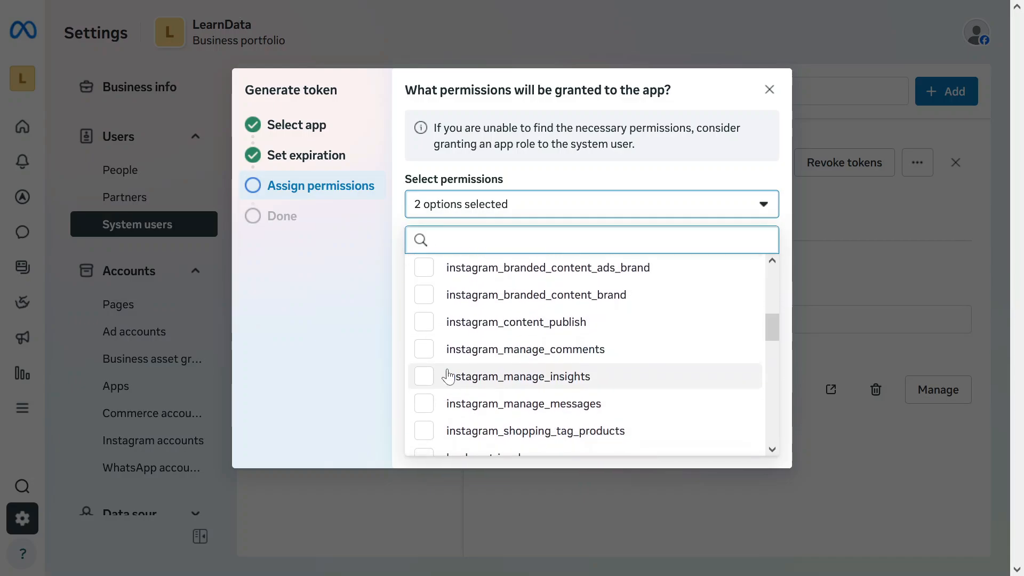
{"action": "type", "text": "insi"}
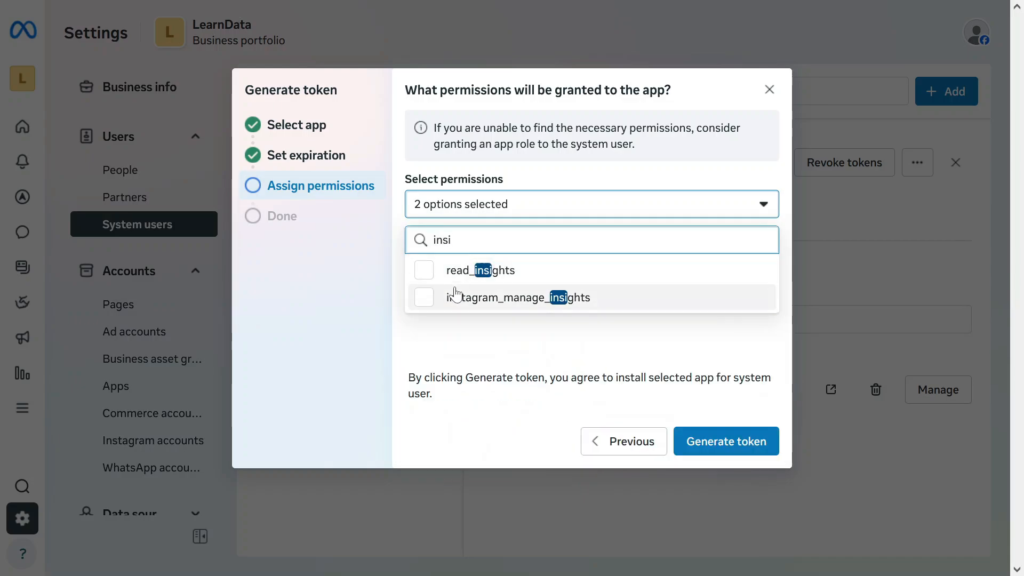
{"action": "left_click", "coordinate": [422, 273]}
{"action": "left_click", "coordinate": [608, 194]}
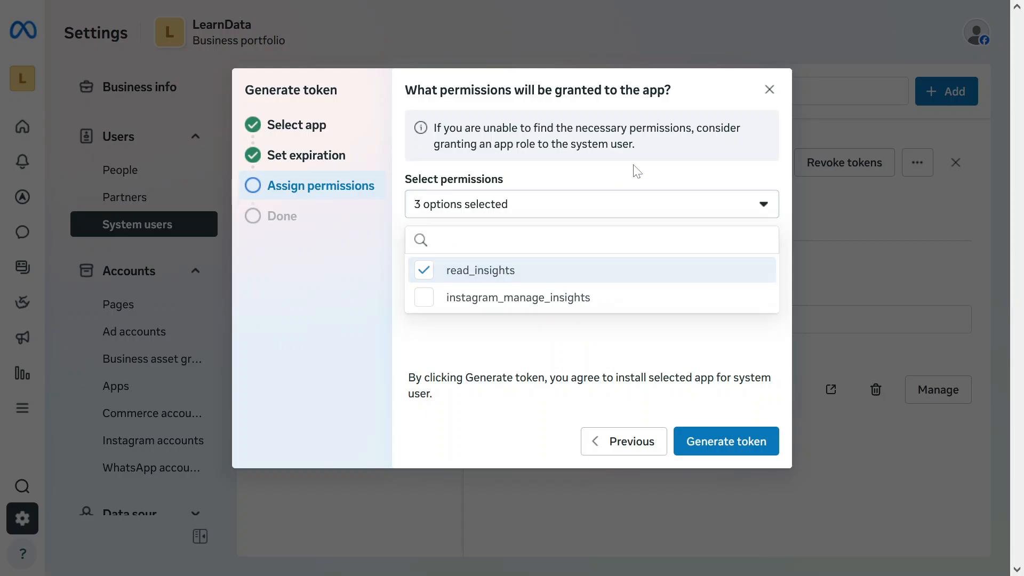
Step: Review the selected permissions and generate the token
{"action": "left_click", "coordinate": [569, 215]}
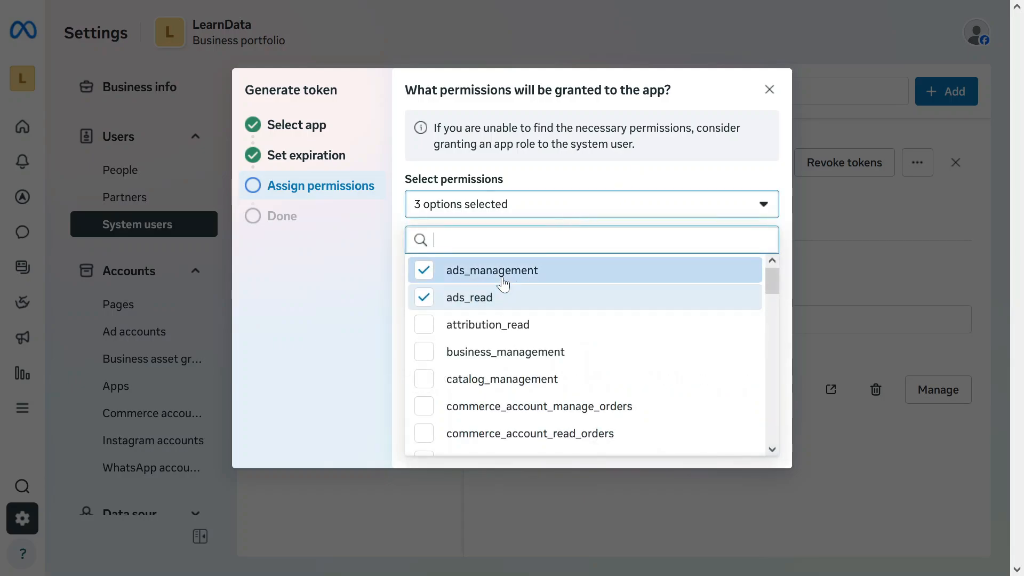
{"action": "scroll", "coordinate": [505, 310], "scroll_direction": "down", "scroll_amount": 15}
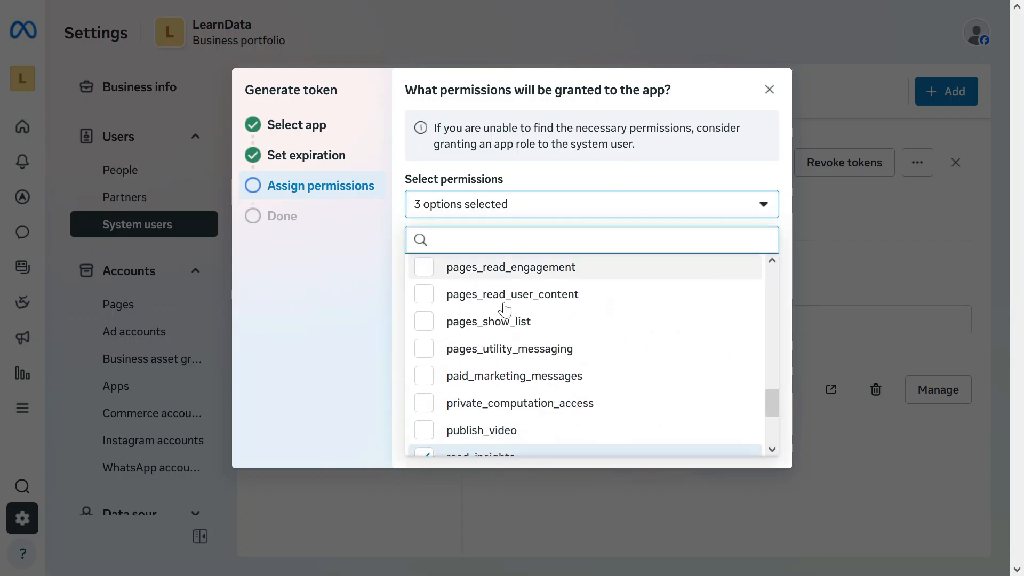
{"action": "left_click", "coordinate": [398, 229]}
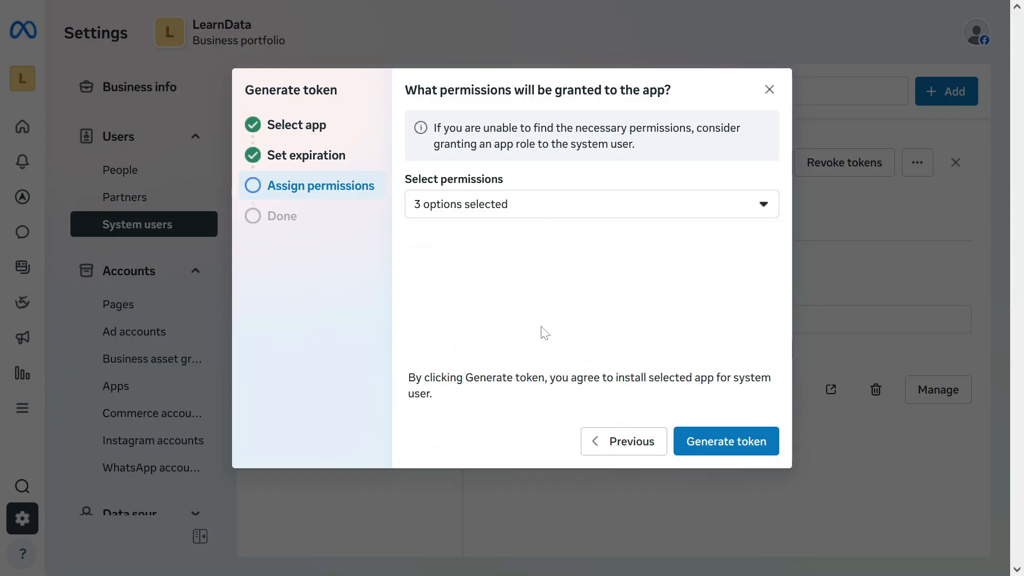
{"action": "left_click", "coordinate": [710, 449]}
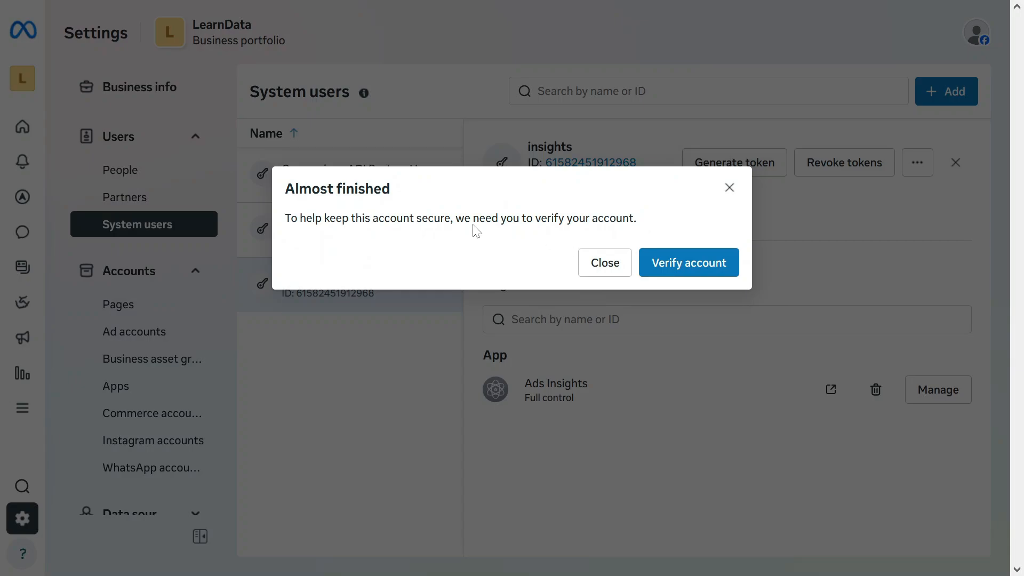
Step: Verify the account by having a confirmation code e-mailed, entering that confirmation code and submitting it
{"action": "left_click", "coordinate": [684, 273]}
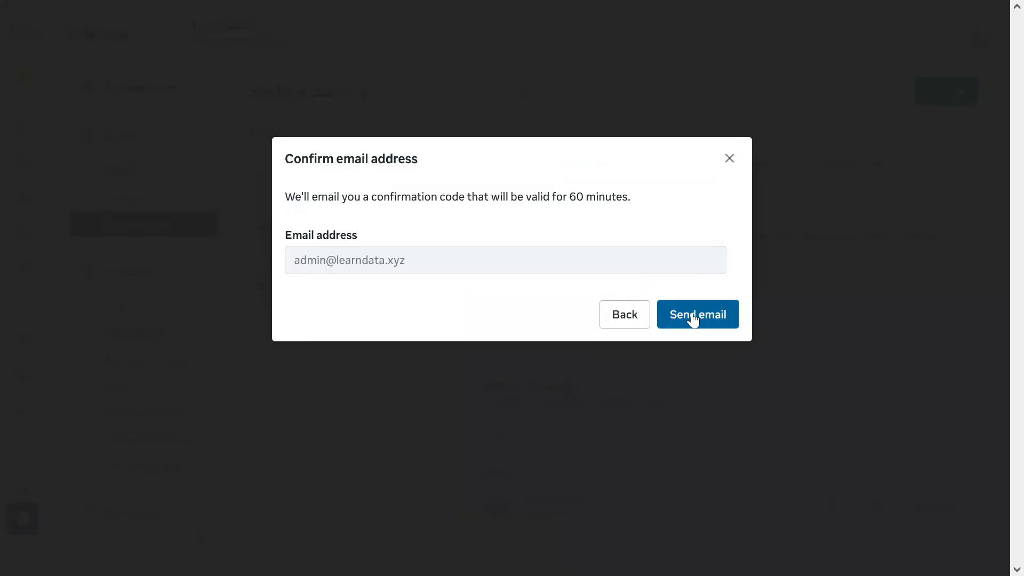
{"action": "left_click", "coordinate": [693, 318]}
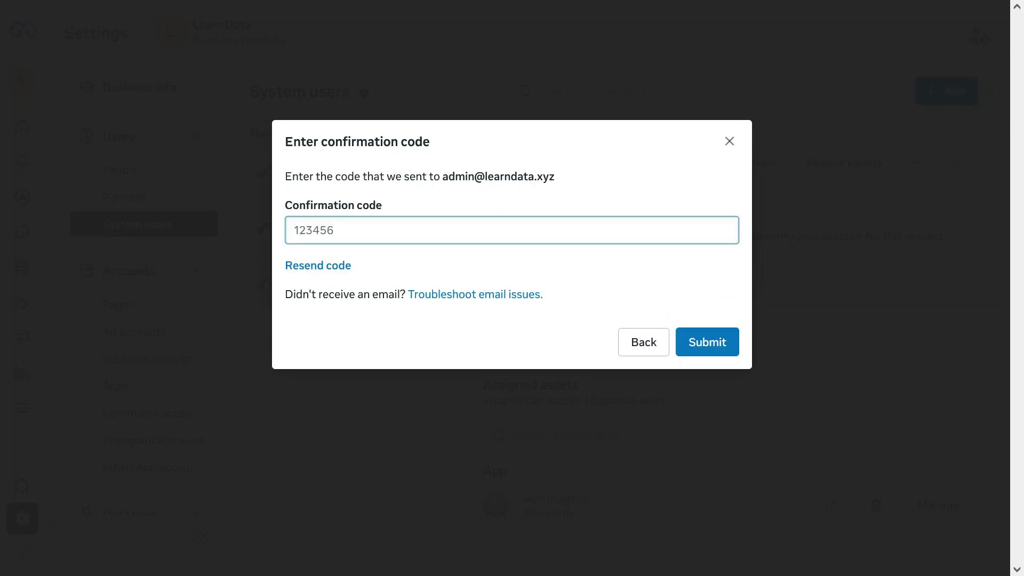
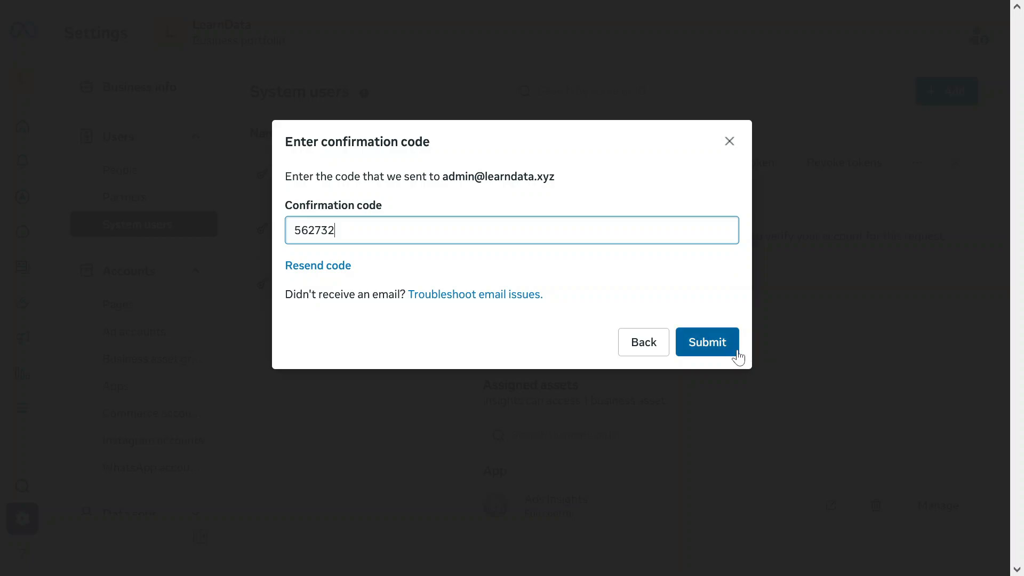
{"action": "left_click", "coordinate": [706, 346]}
{"action": "left_click", "coordinate": [709, 301]}
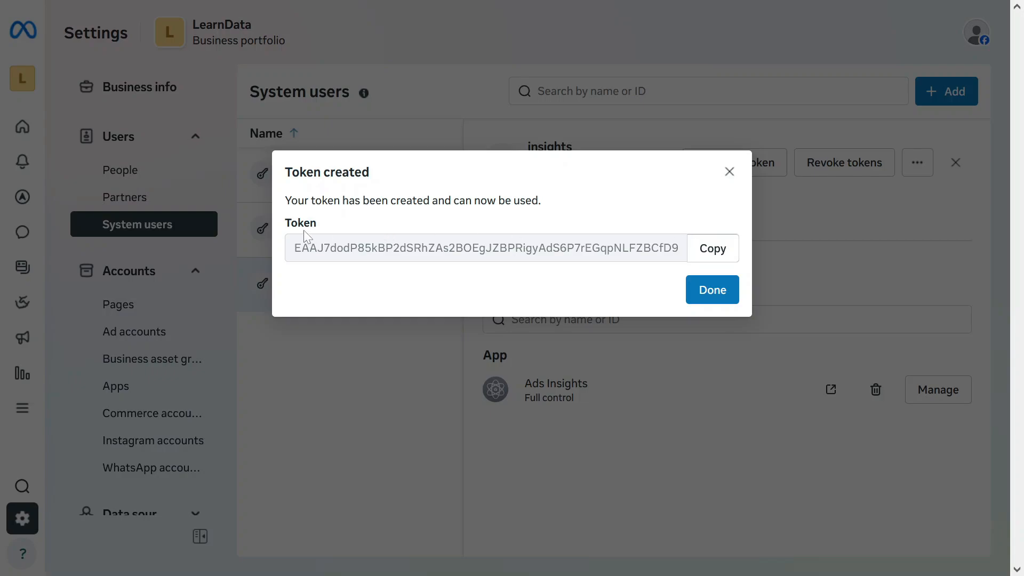
Step: Copy the generated access token and close the token dialog
{"action": "left_click", "coordinate": [707, 257]}
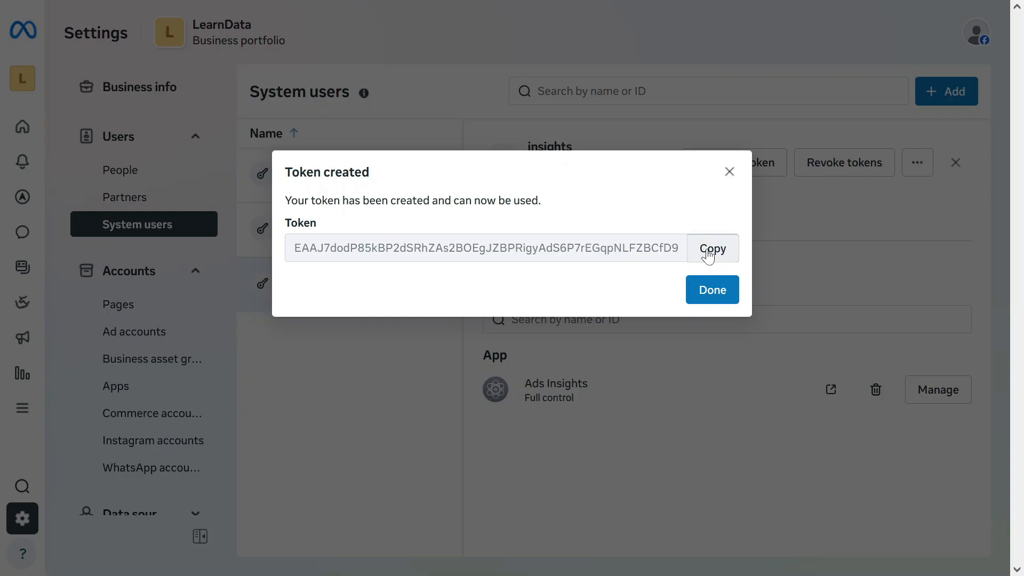
{"action": "left_click", "coordinate": [712, 302]}
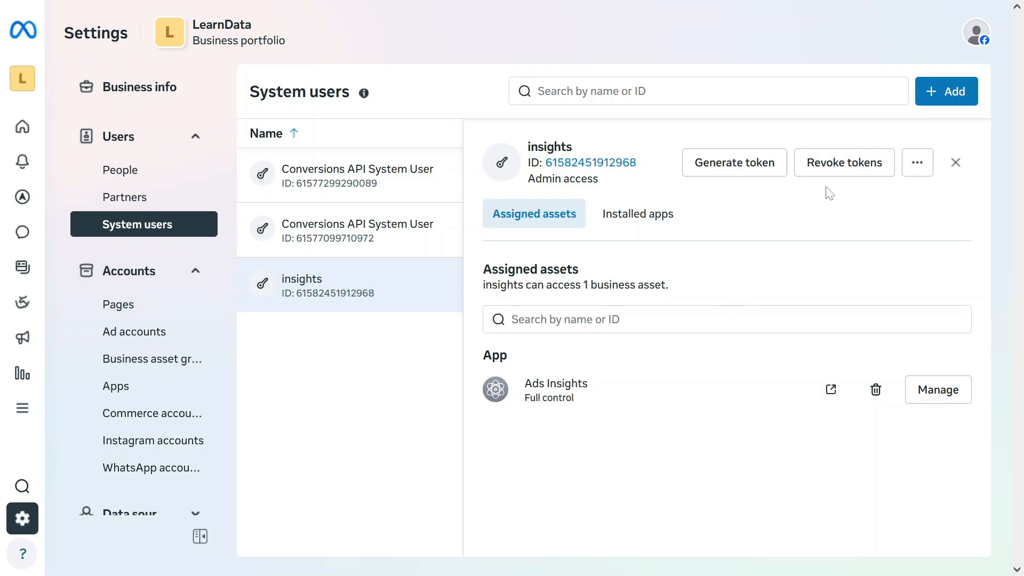
Step: Open the prompt for revoking all tokens of the insights system user and dismiss it without revoking
{"action": "left_click", "coordinate": [845, 166]}
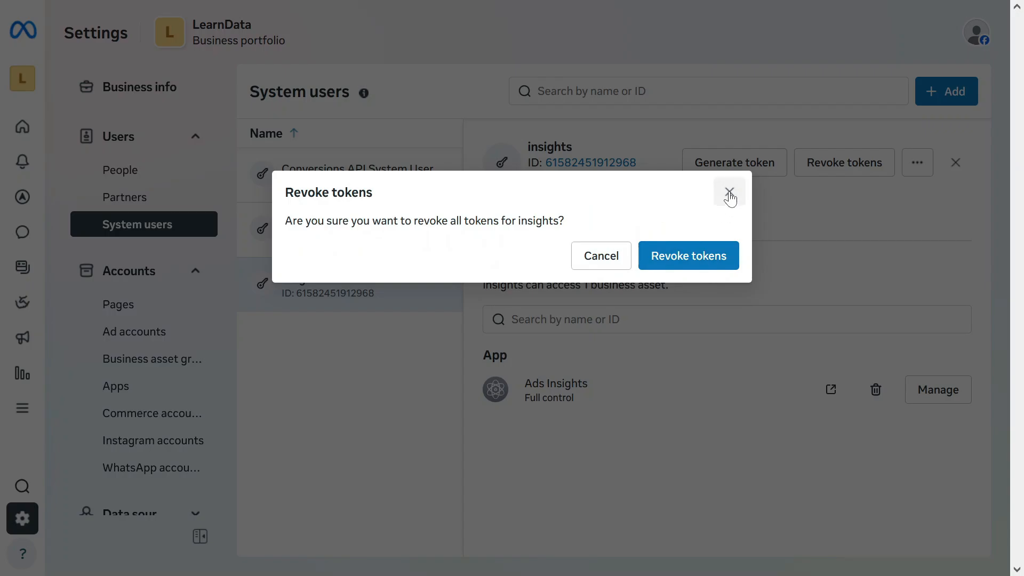
{"action": "left_click", "coordinate": [730, 192]}
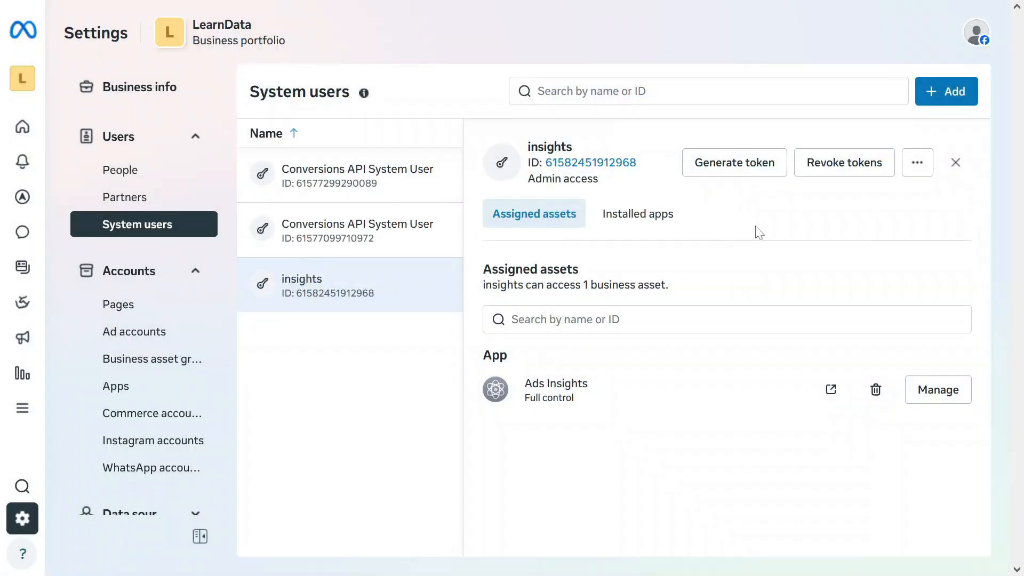